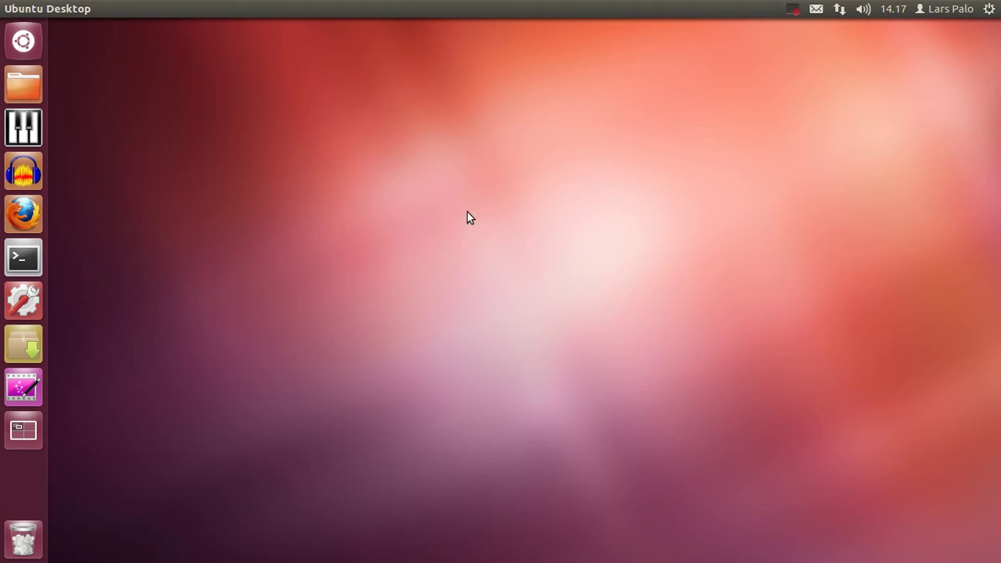
- Launch GrandOrgue and load the recent Barton3-7 organ from File > Open Recent
click(33, 135)
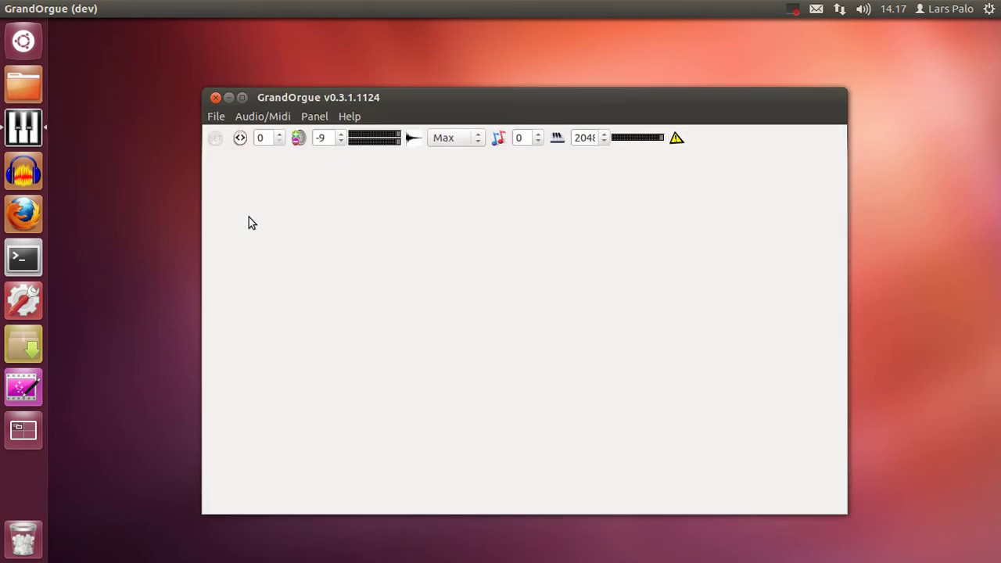
click(217, 119)
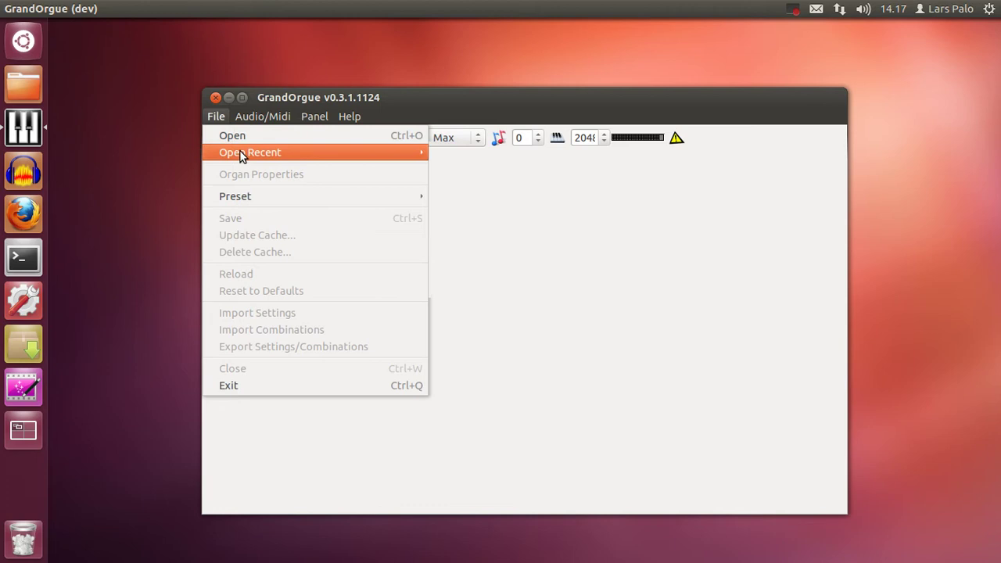
mouse_move(240, 152)
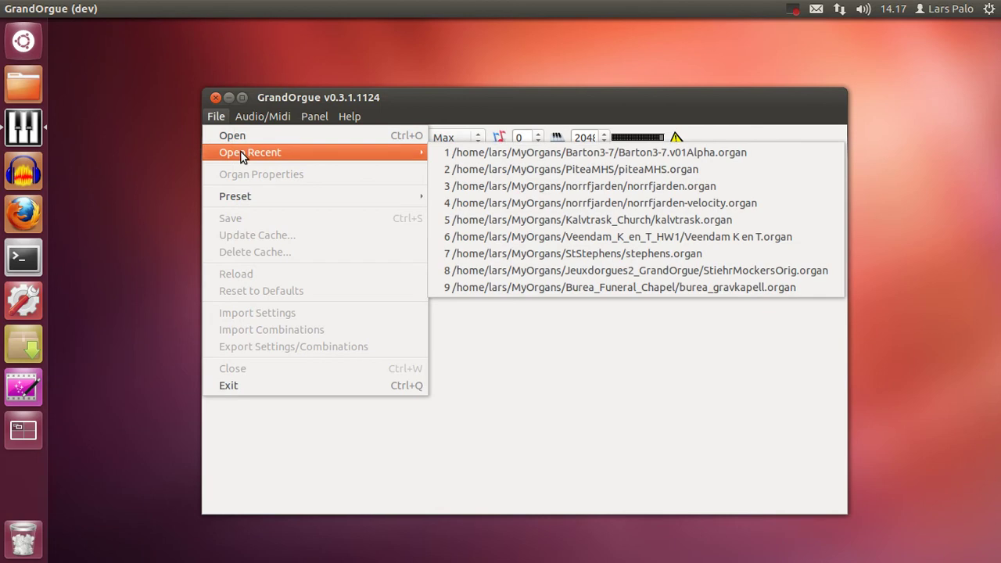
click(536, 154)
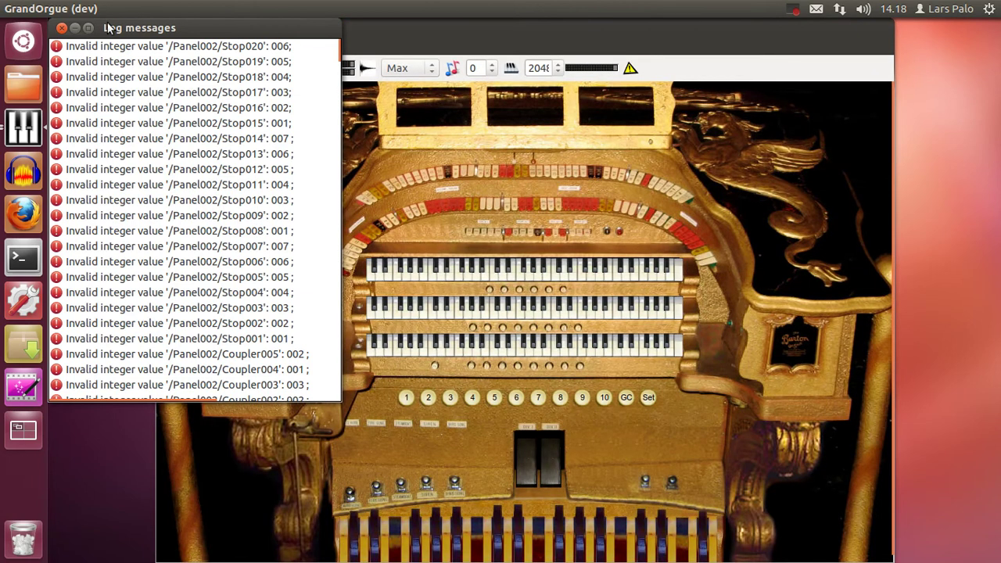
- Close the loading-warnings log and drag the organ console window to the left
click(61, 28)
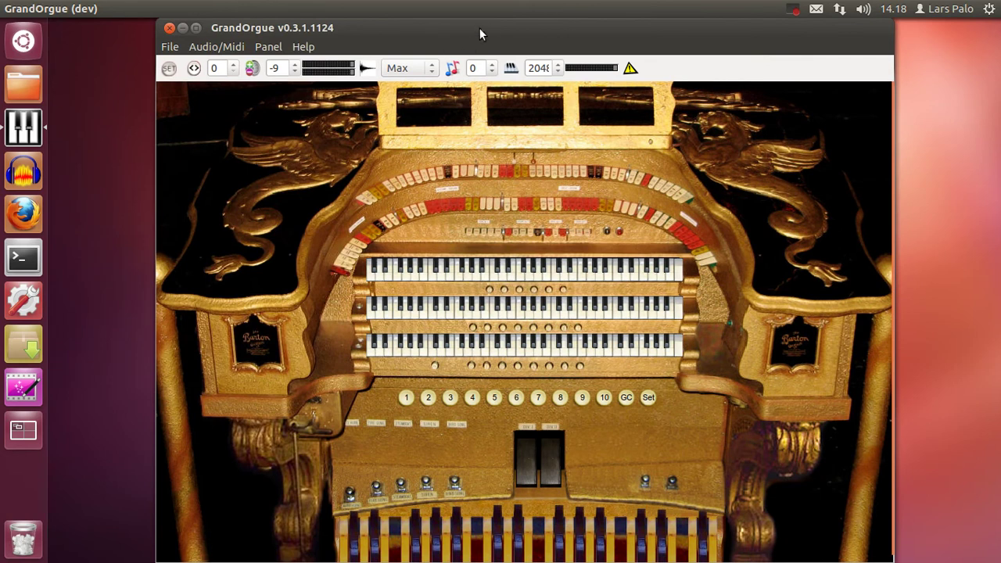
drag(485, 23, 392, 25)
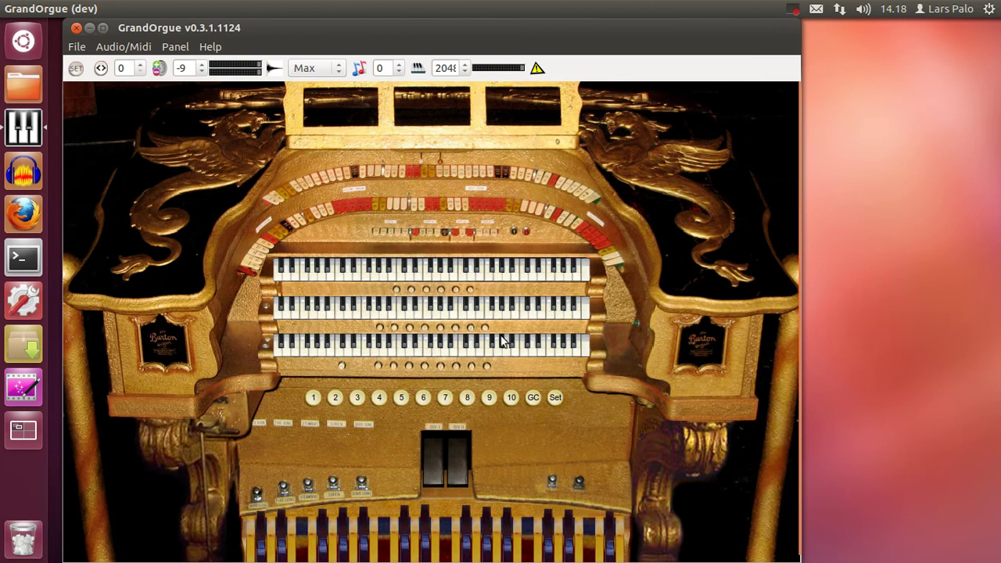
- Assign Solo, Great and Accomp manuals to USB Keystation 61es by listening, and detect the Pedal's MIDI device
right_click(408, 277)
click(404, 394)
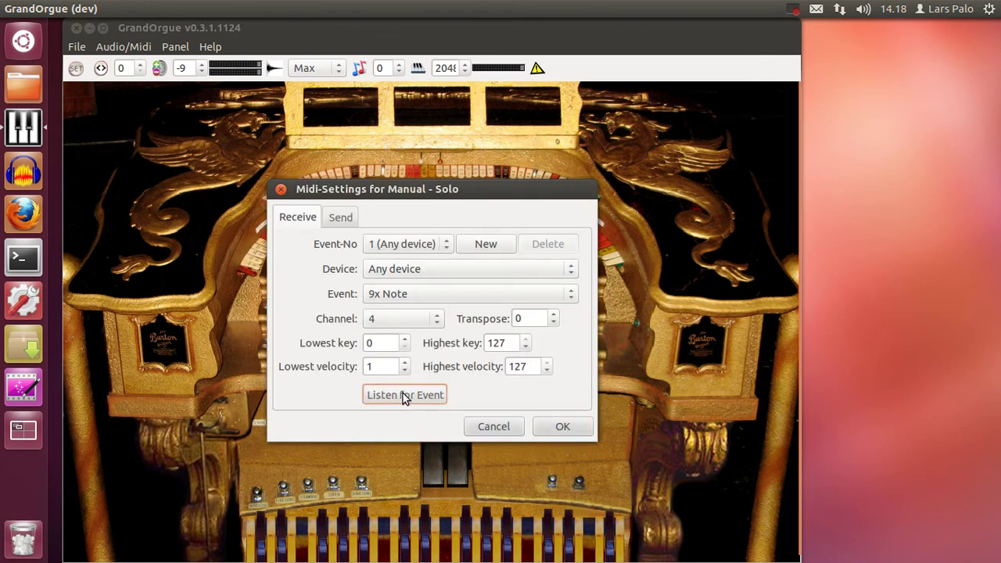
click(572, 425)
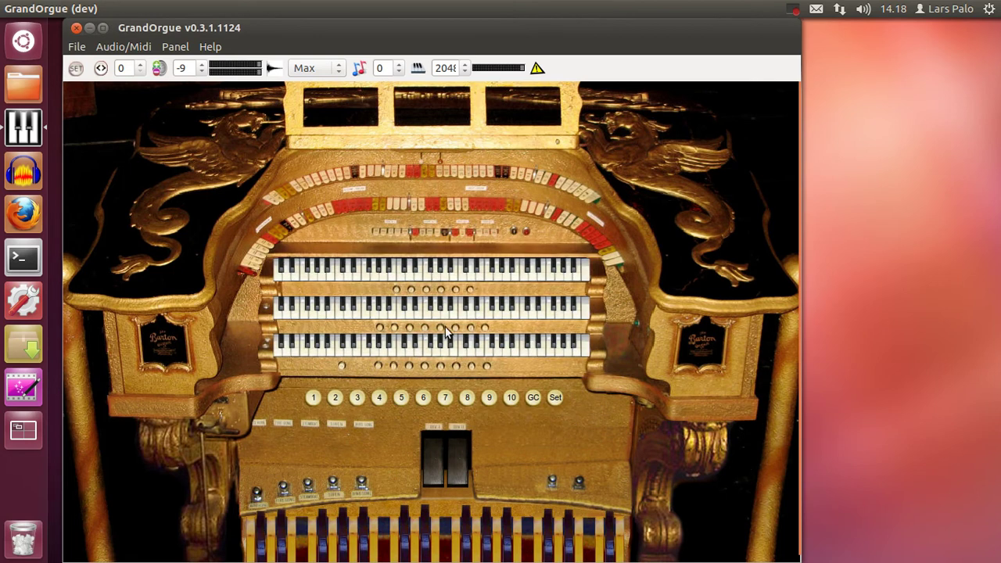
right_click(435, 313)
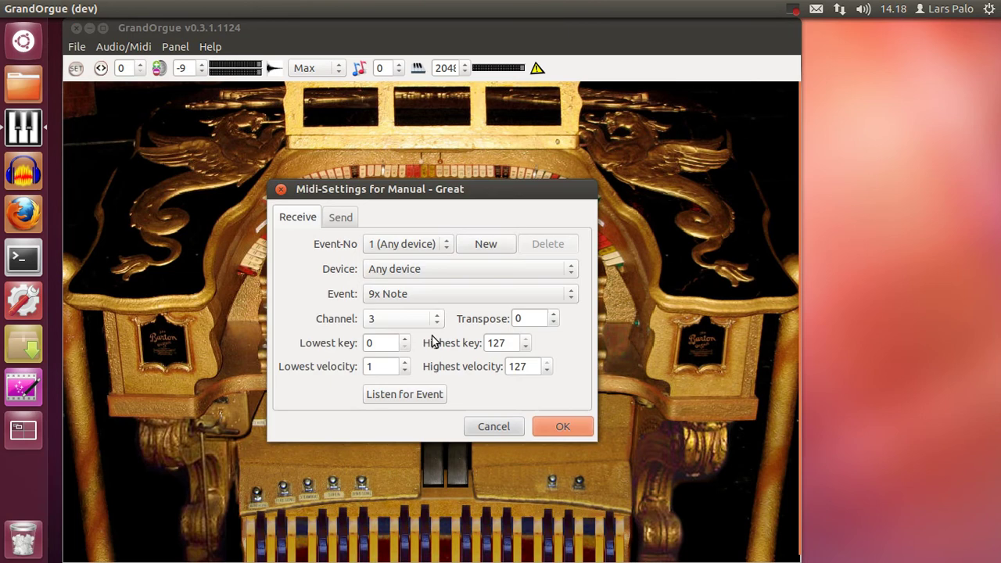
click(420, 397)
click(569, 427)
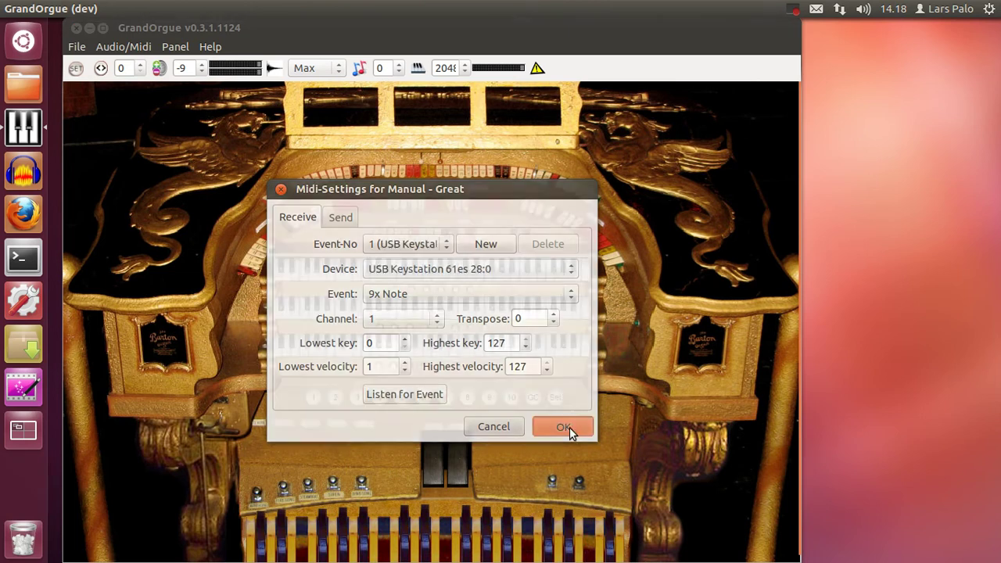
right_click(402, 350)
click(407, 395)
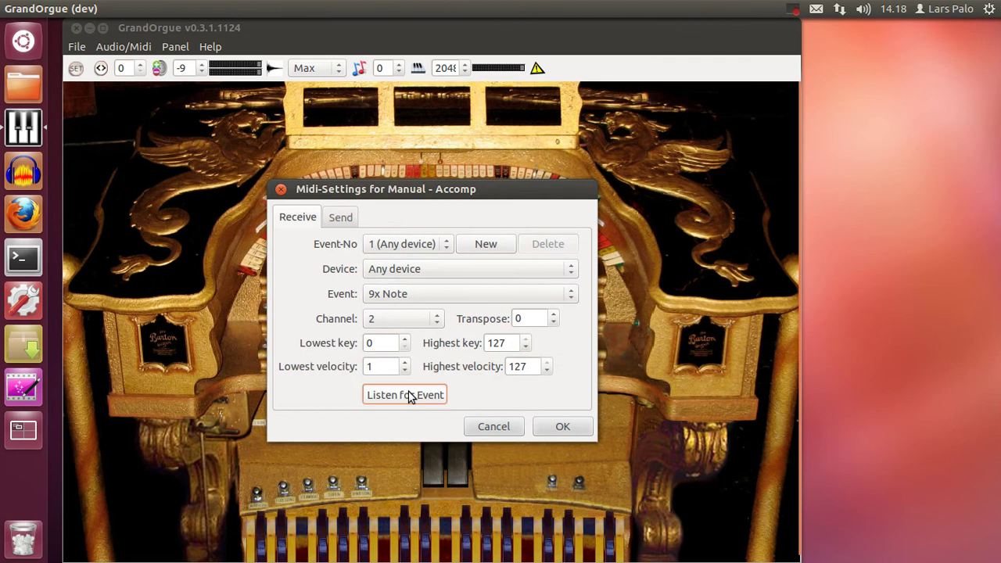
click(563, 431)
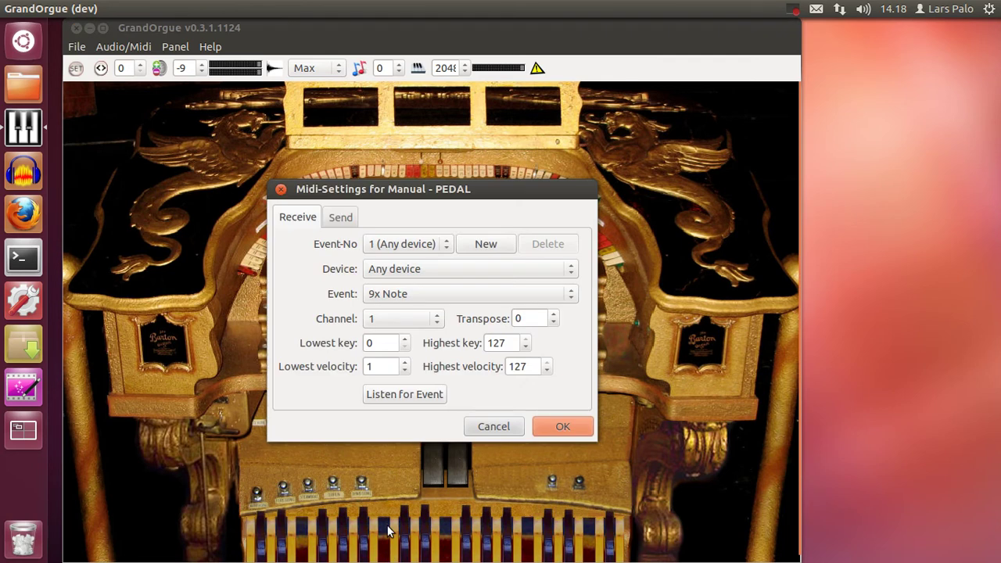
right_click(387, 525)
click(415, 396)
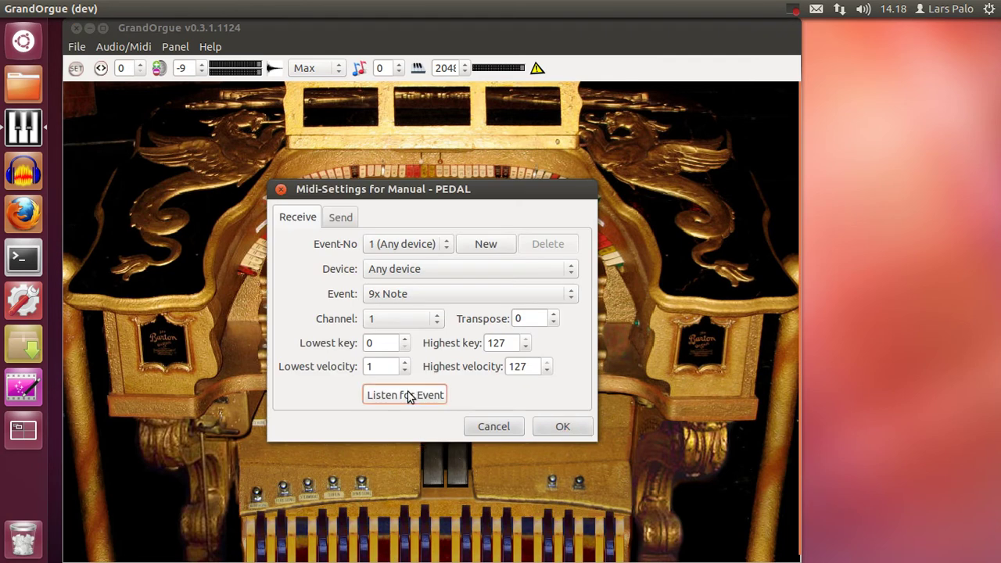
- Confirm the Pedal's Ploytec MIDI input and open the Barton 3-7 Stops View panel
click(561, 427)
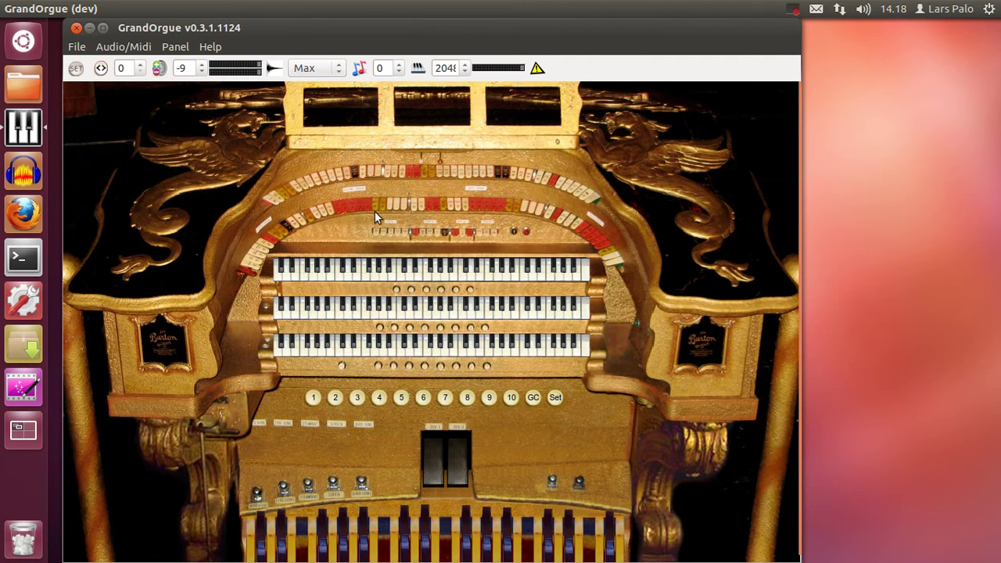
click(169, 49)
mouse_move(172, 66)
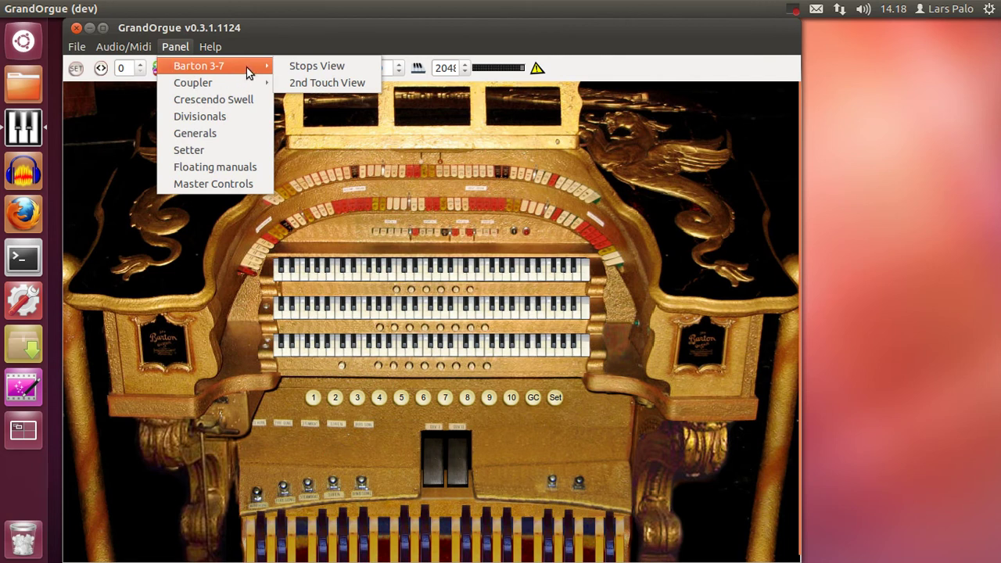
click(292, 66)
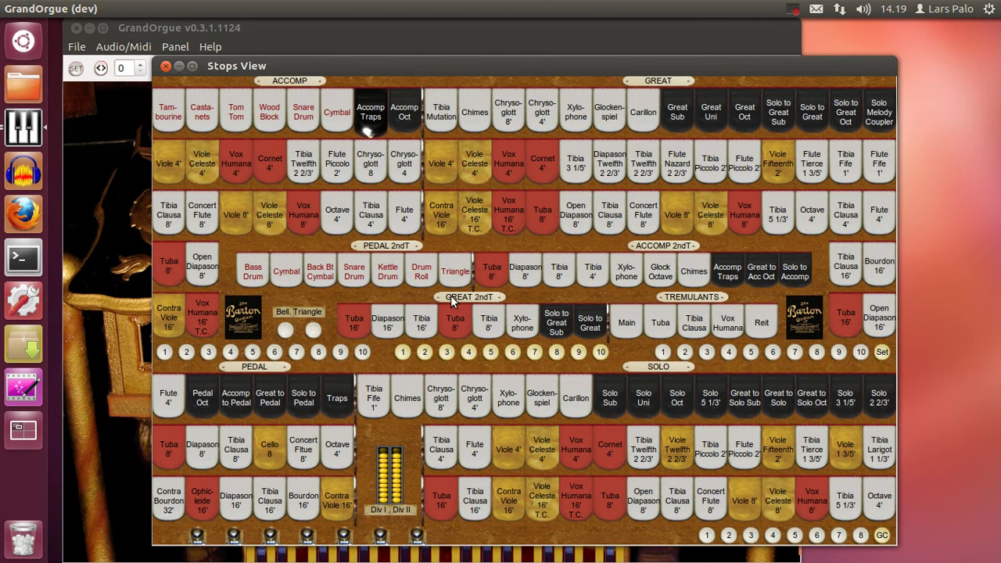
- Draw Accomp Viole and Celeste 8', Pedal Flute, Bourdon and Contra Viole, Solo Diapason and Tuba, Great Tibia and Flute 4'
click(269, 220)
click(245, 213)
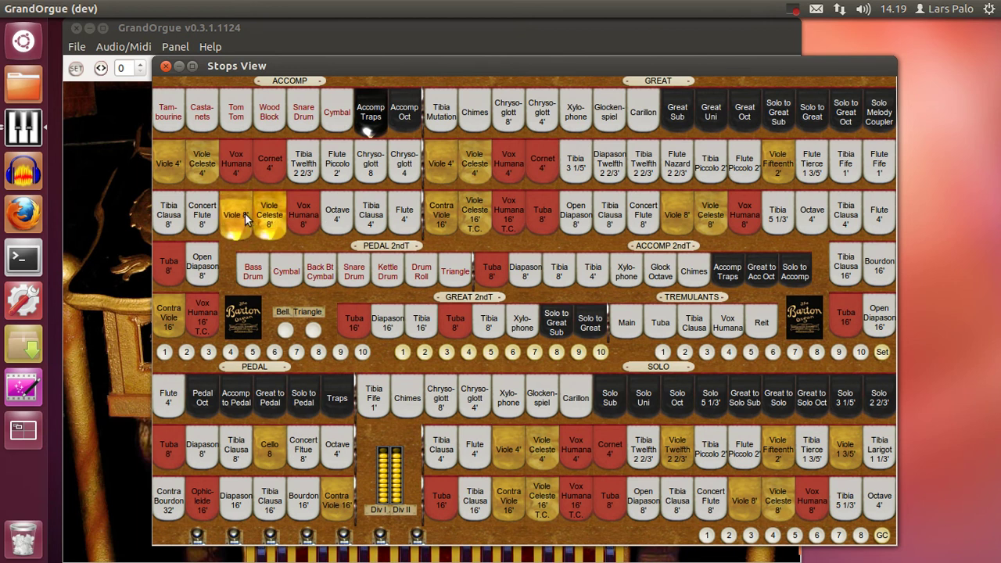
click(309, 458)
click(305, 509)
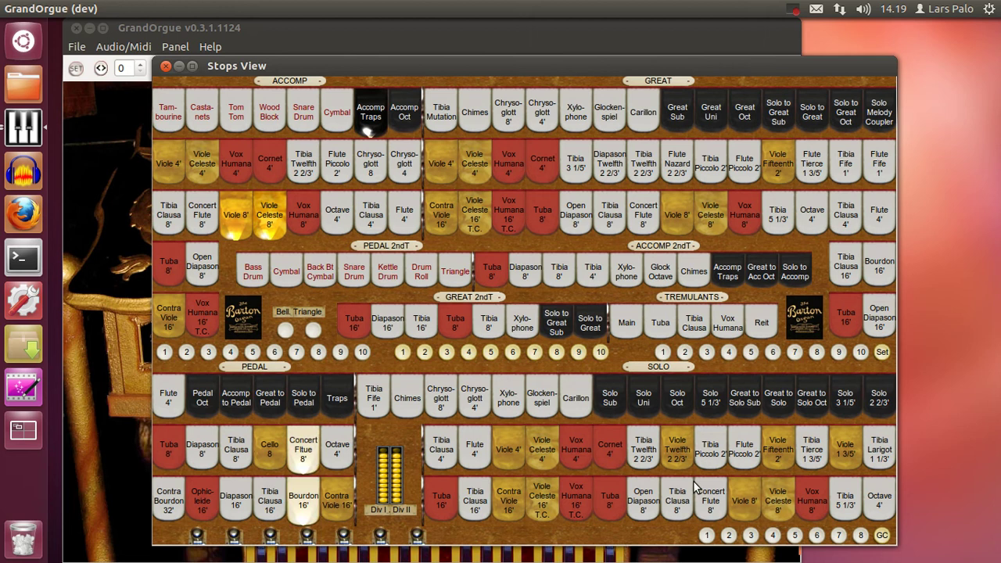
click(643, 505)
click(609, 505)
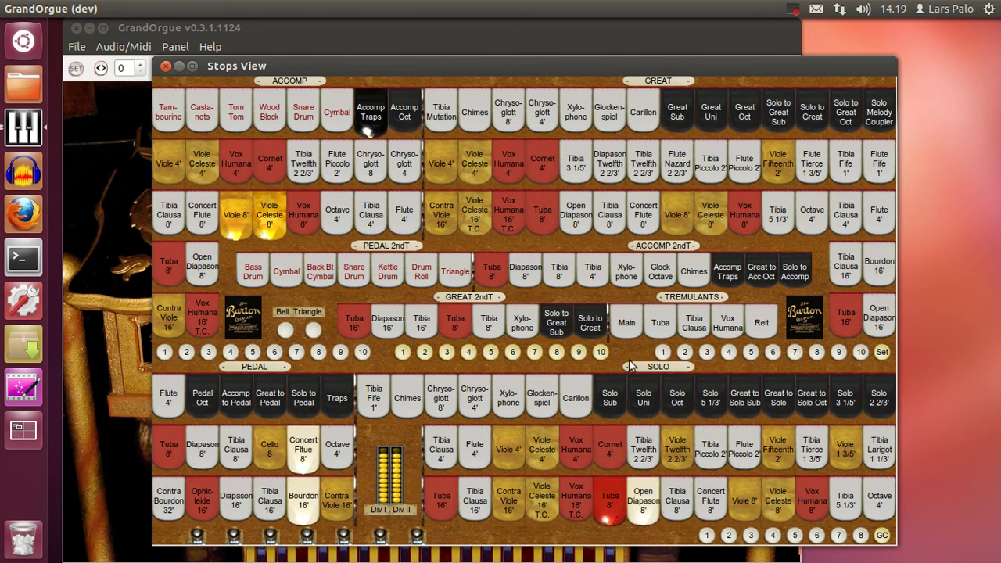
click(648, 222)
click(618, 223)
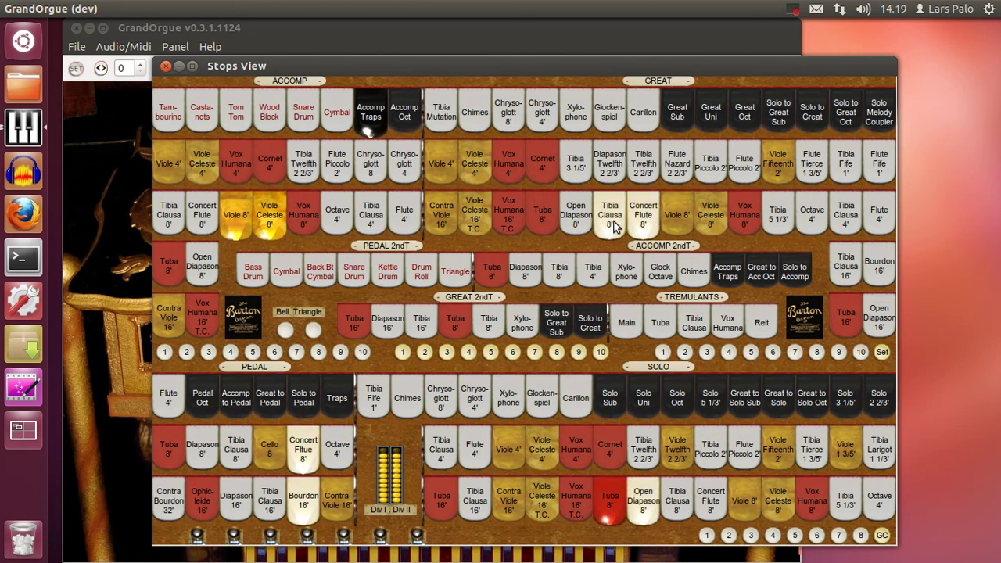
click(854, 227)
click(860, 227)
click(876, 228)
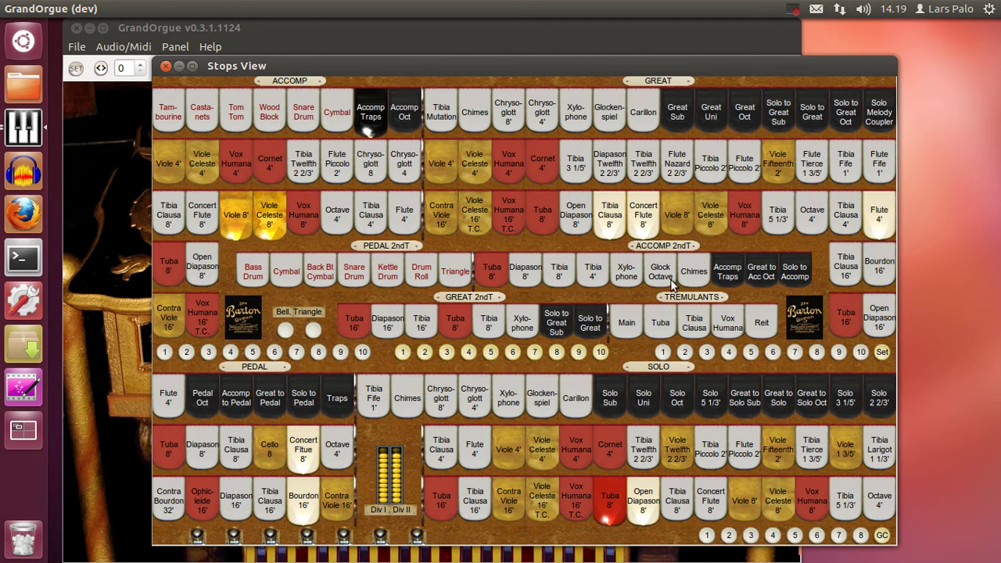
click(338, 505)
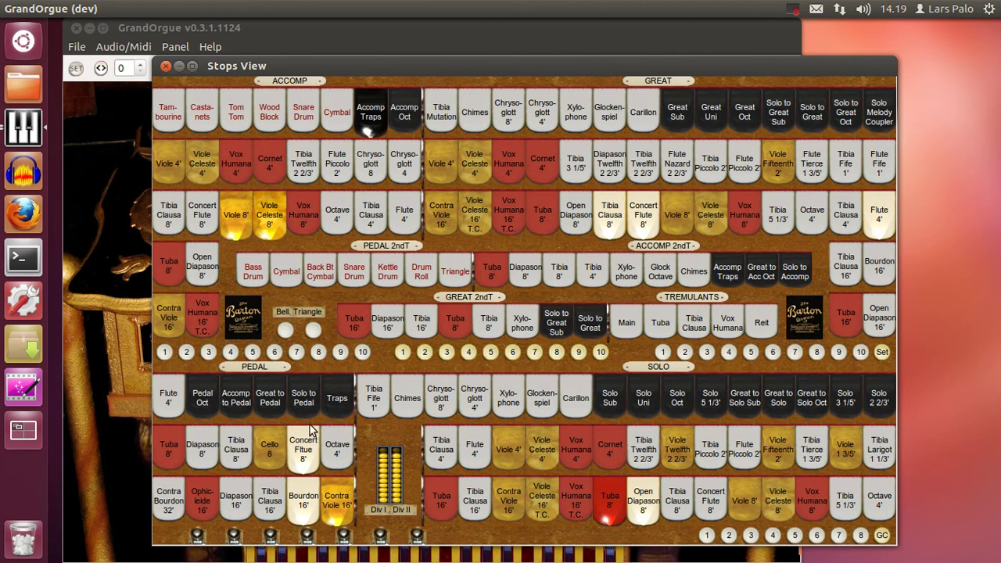
- Open the Generals panel at the upper right and store the current registration on General 1 via Set
click(167, 46)
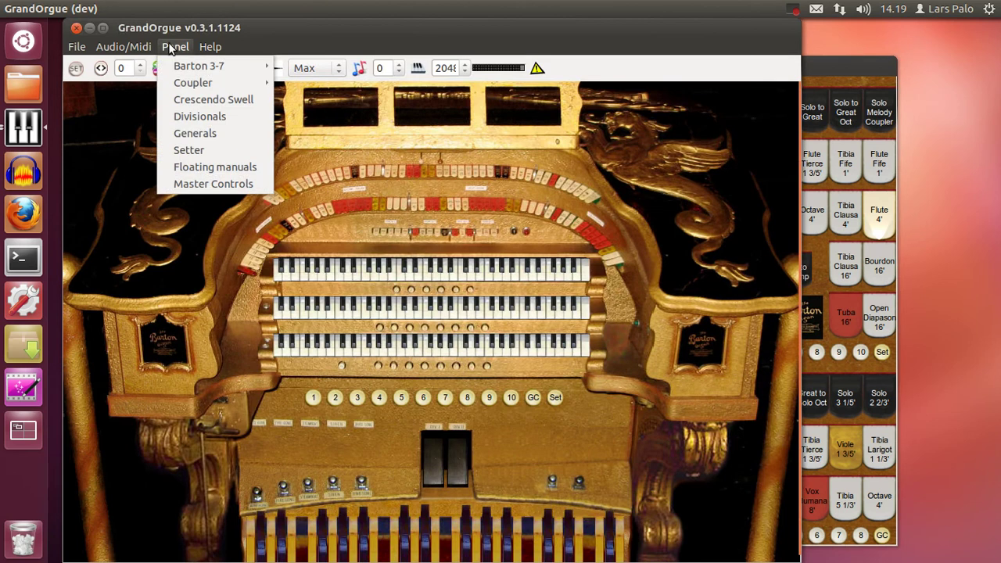
click(178, 137)
drag(550, 218, 793, 150)
click(862, 64)
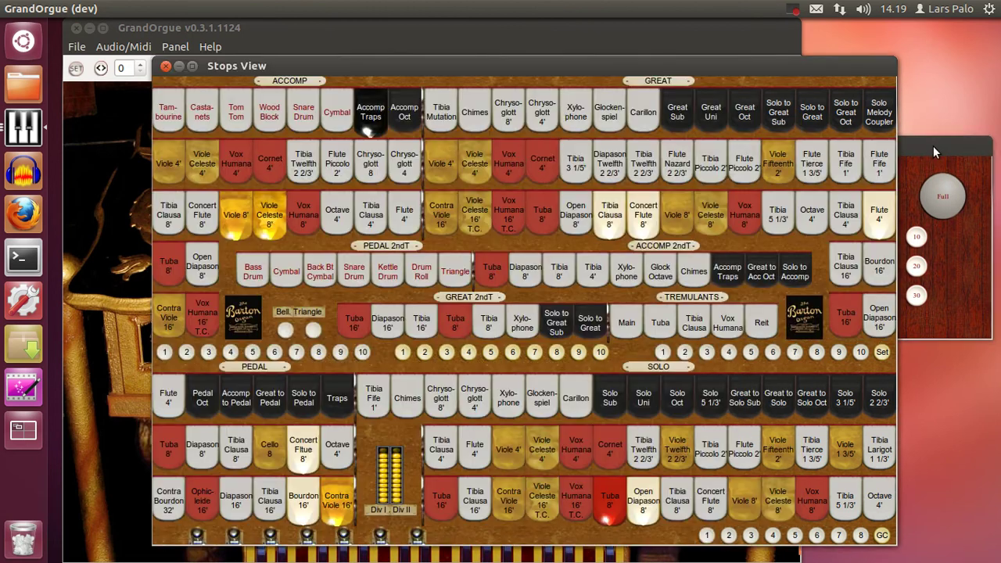
click(933, 145)
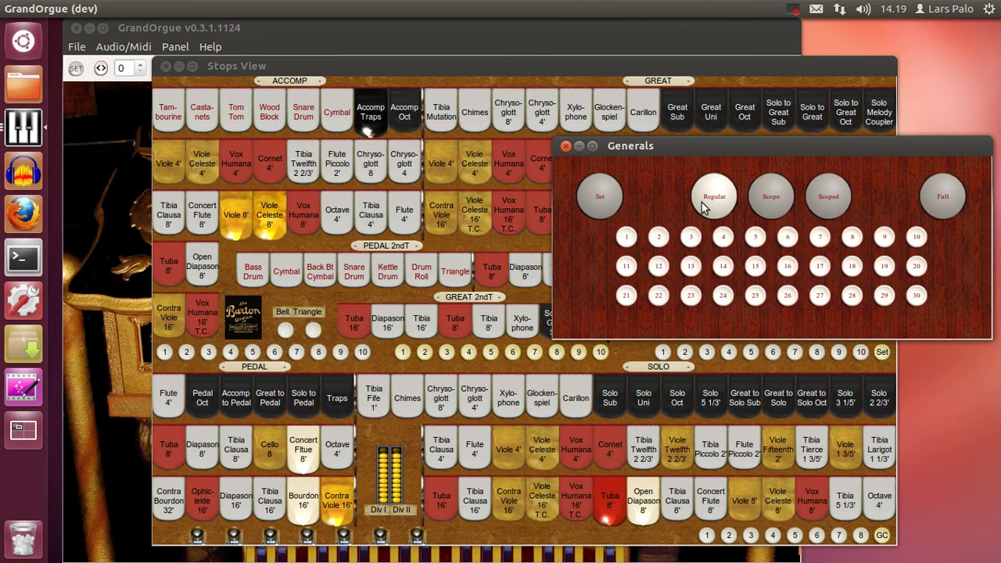
click(600, 199)
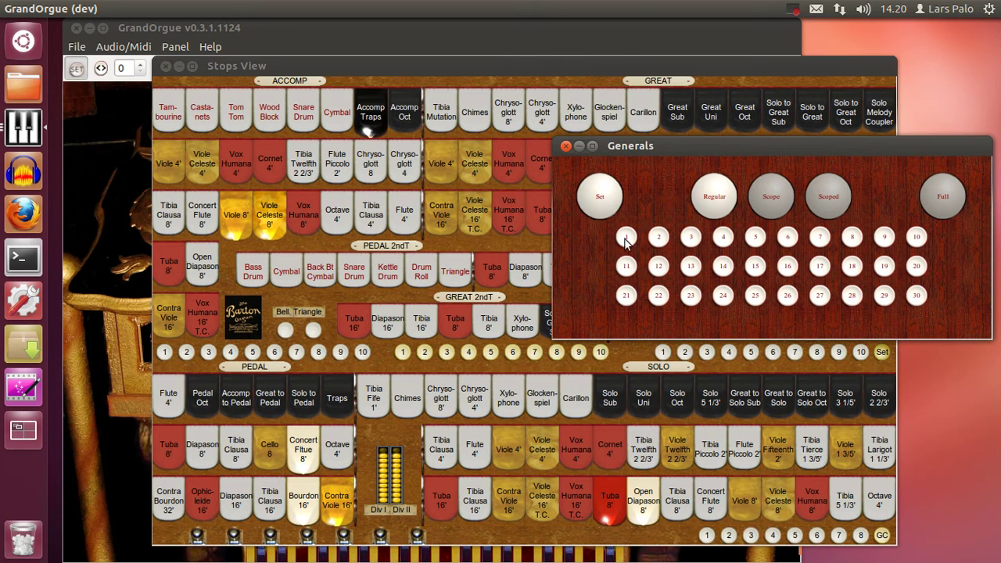
click(626, 238)
- Draw Chrysoglott 8 and swap Pedal Contra Viole 16' for Contra Bourdon 32' and Diapason 16'
click(596, 66)
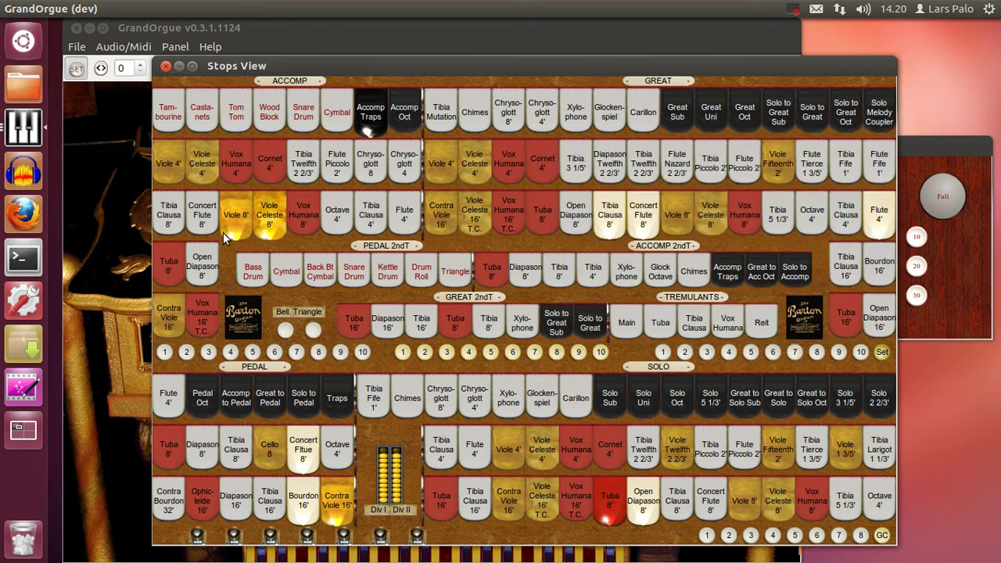
click(371, 169)
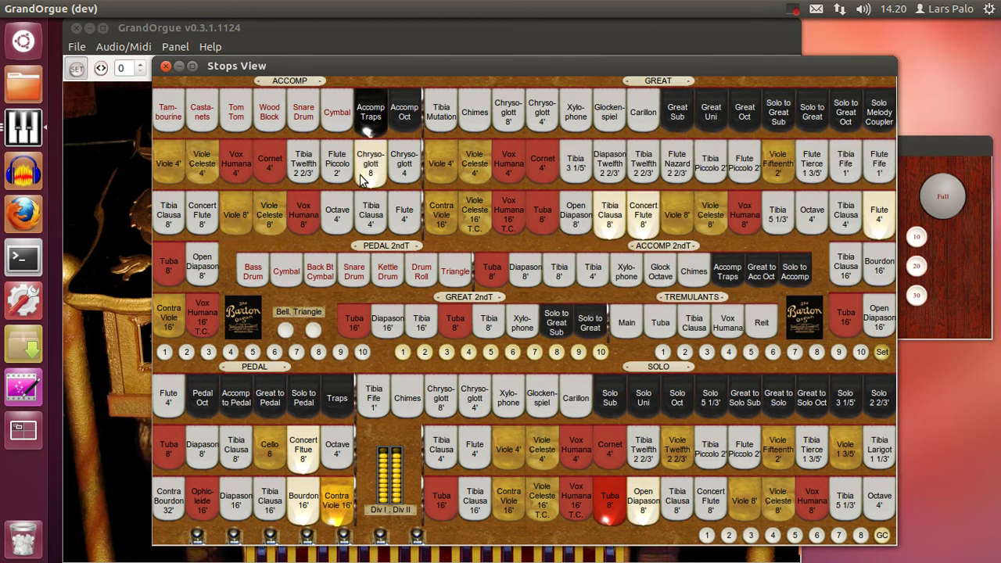
click(338, 507)
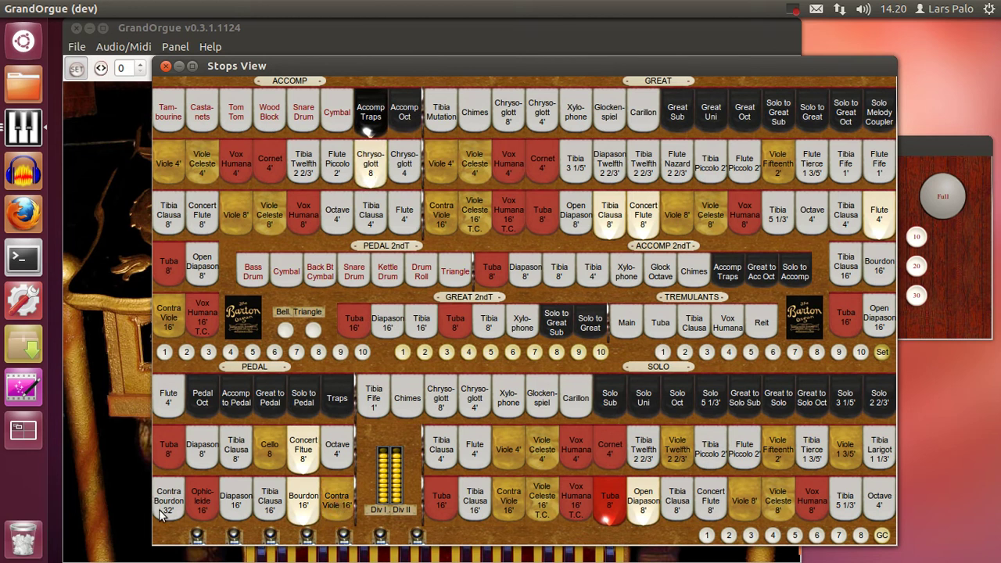
click(161, 507)
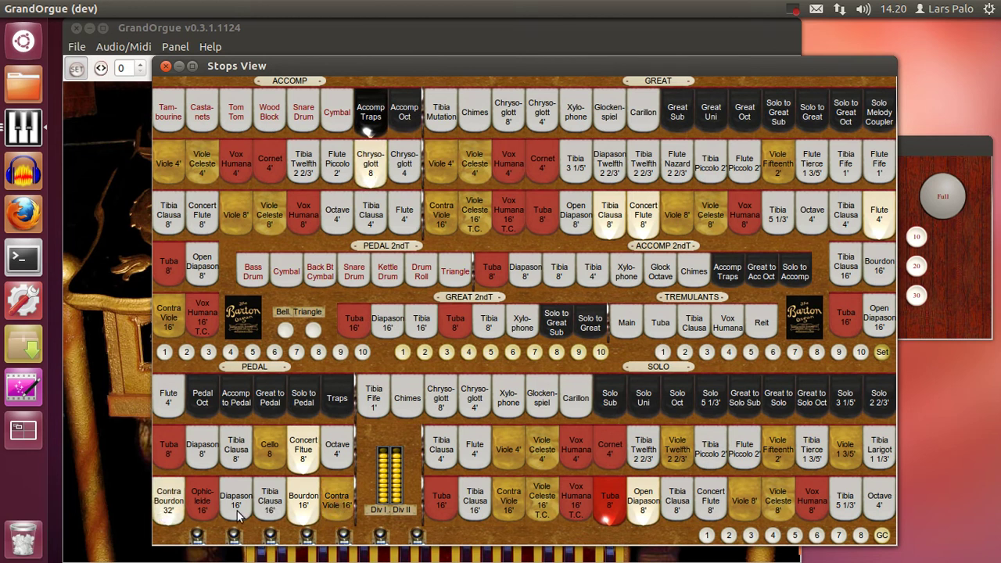
click(236, 505)
- Replace Solo Tuba and Open Diapason with Tibia Clausa and Vox Humana; swap Great Tibia 8' for Twelfth, Piccolo, Tierce
click(610, 512)
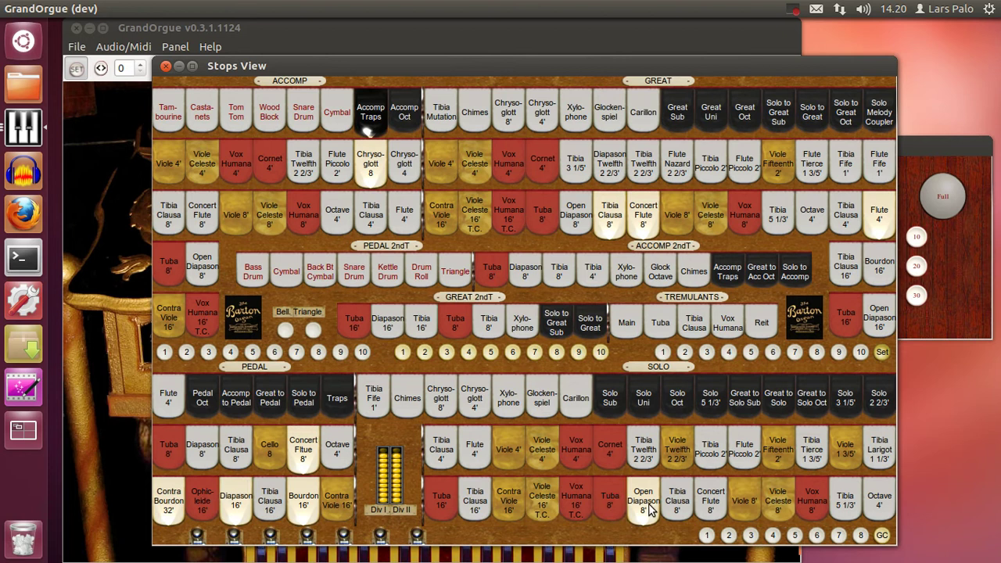
click(649, 508)
click(685, 510)
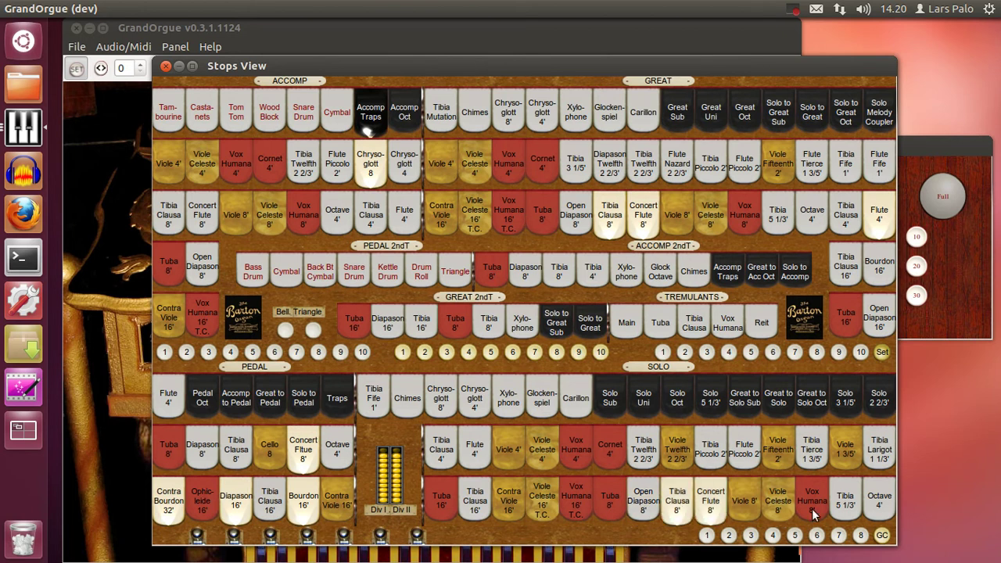
click(813, 514)
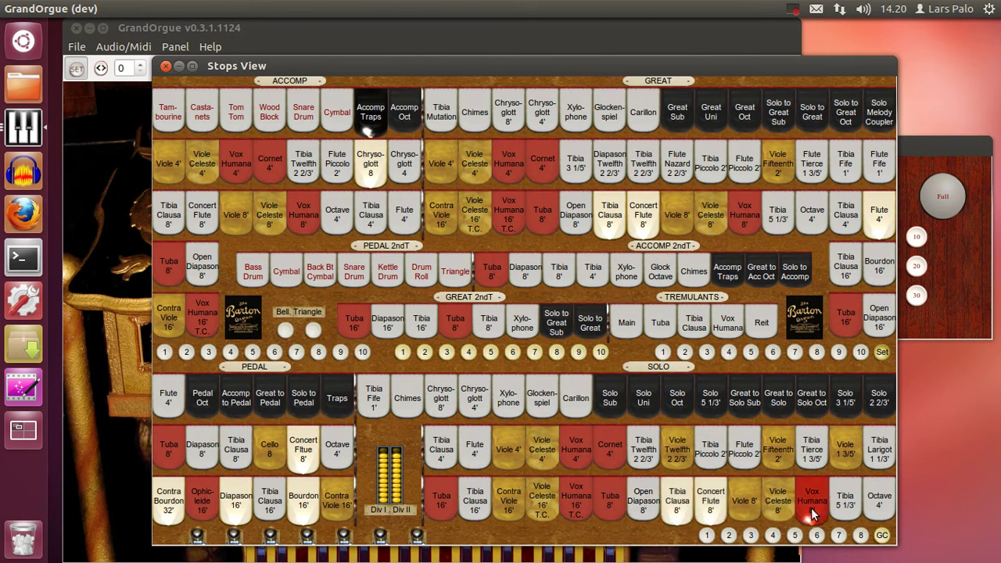
click(616, 222)
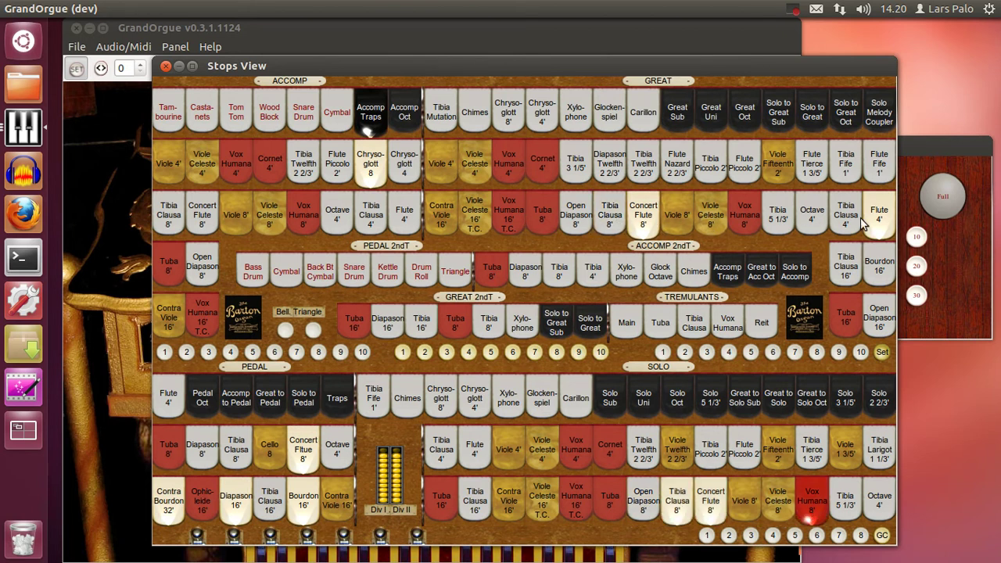
click(644, 172)
click(745, 174)
click(812, 171)
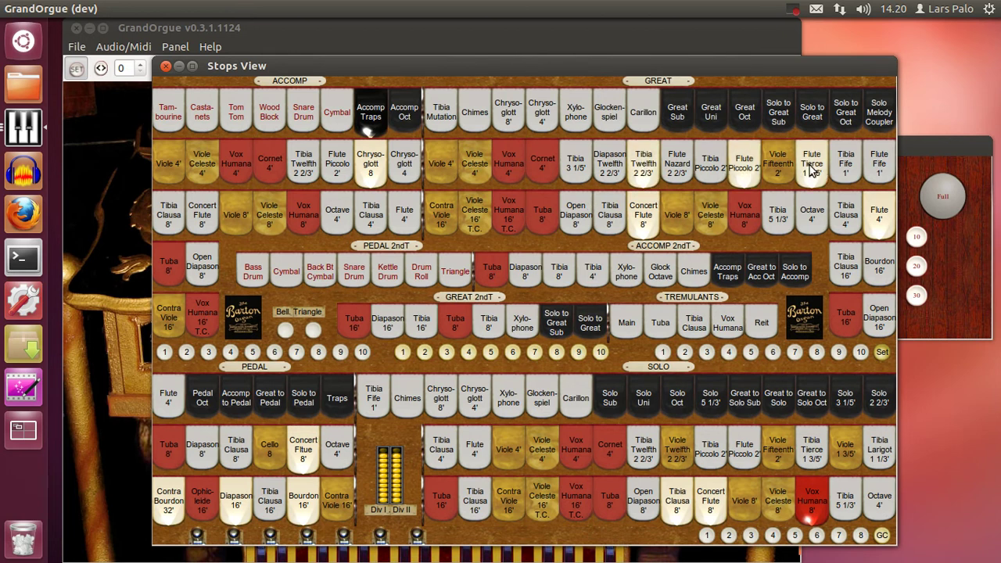
- In the Generals panel, select General 2, arm Set, and store the registration on General 1
click(927, 148)
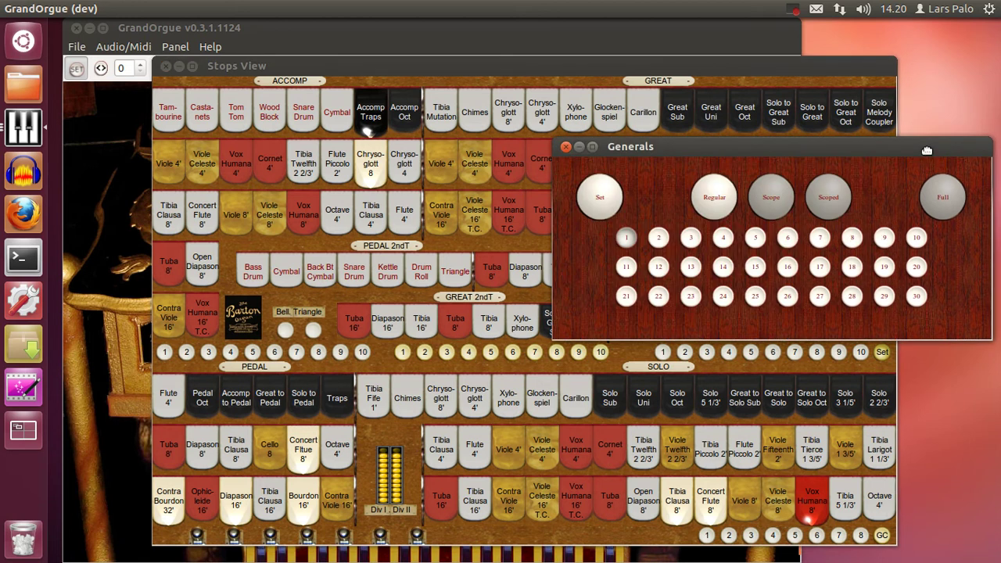
click(660, 245)
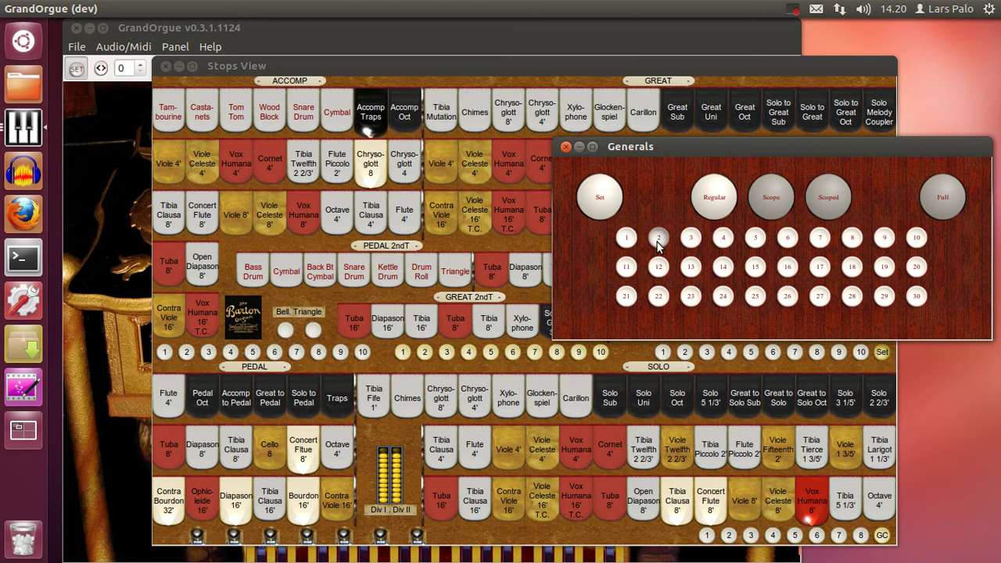
click(599, 200)
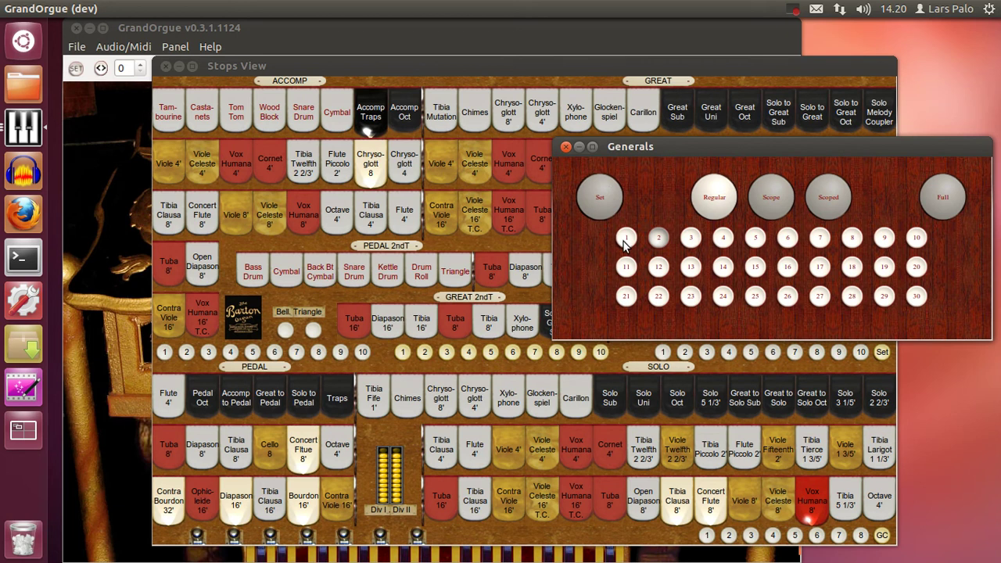
click(626, 241)
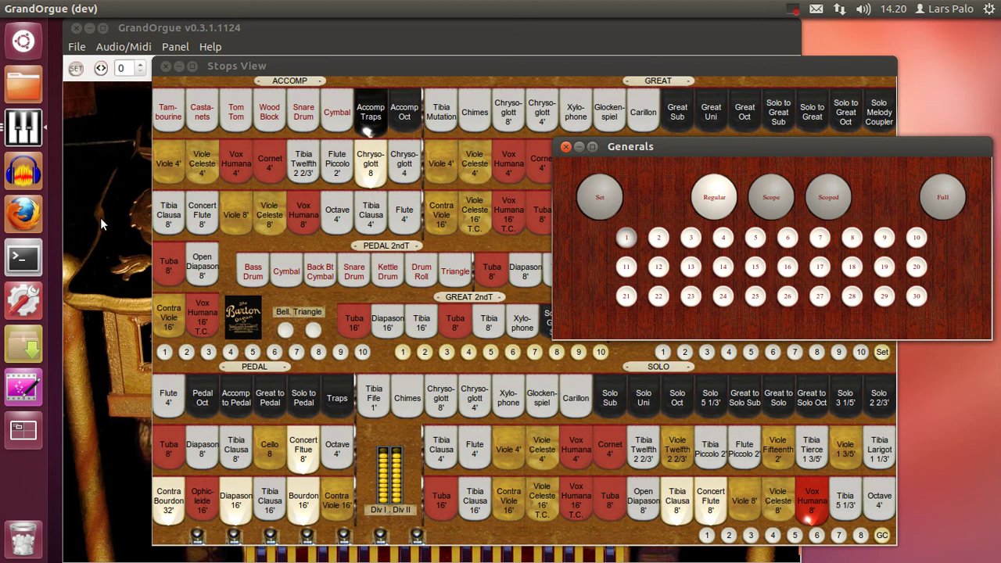
- Enable Full storing and Set in Generals, select General 2, and bring the Stops View forward
click(953, 207)
click(601, 205)
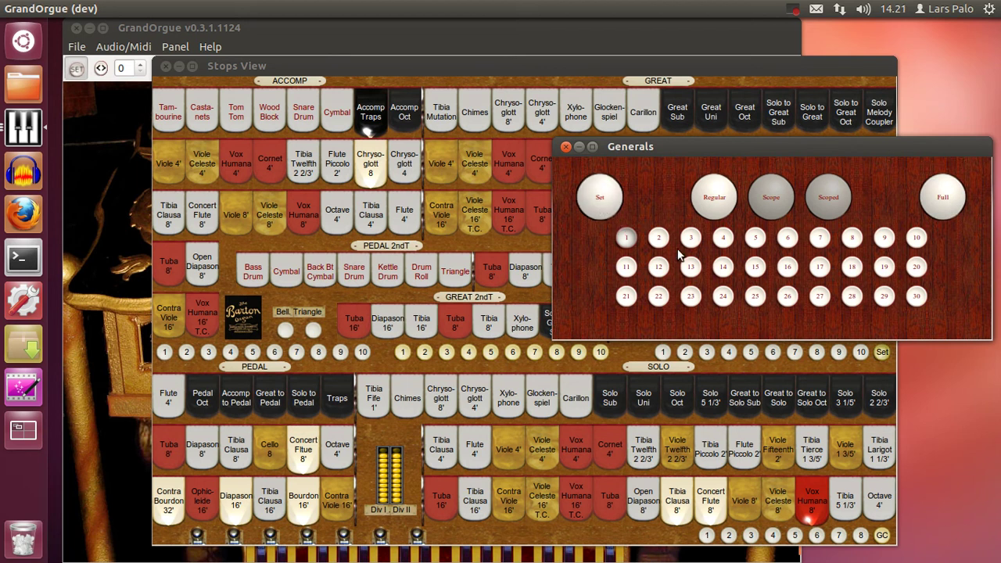
click(659, 239)
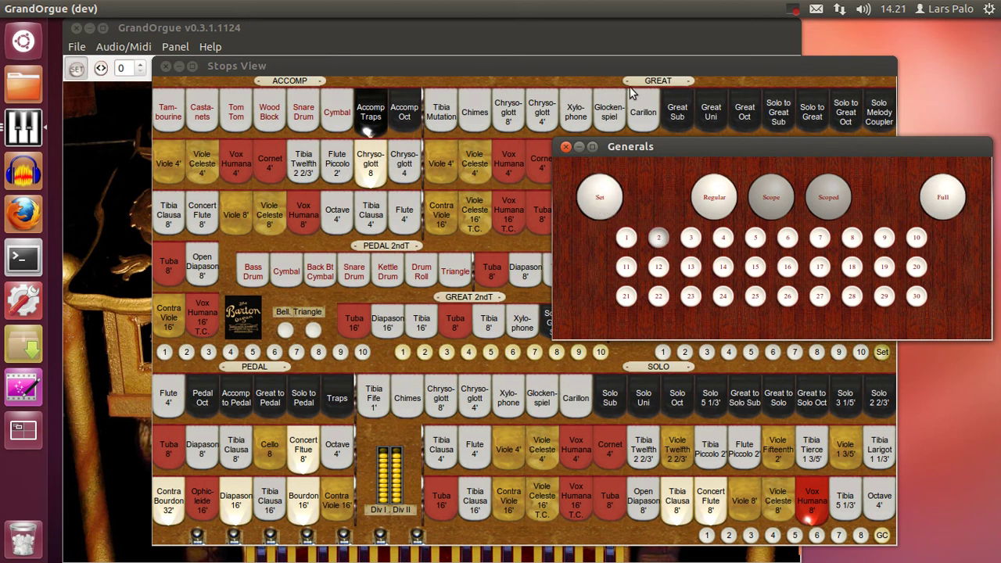
click(636, 63)
- Retire Great mutations and Solo Vox, Flute and Tibia; draw Great Tibia Clausa 8', Solo Open Diapason and Tuba 8'
click(755, 174)
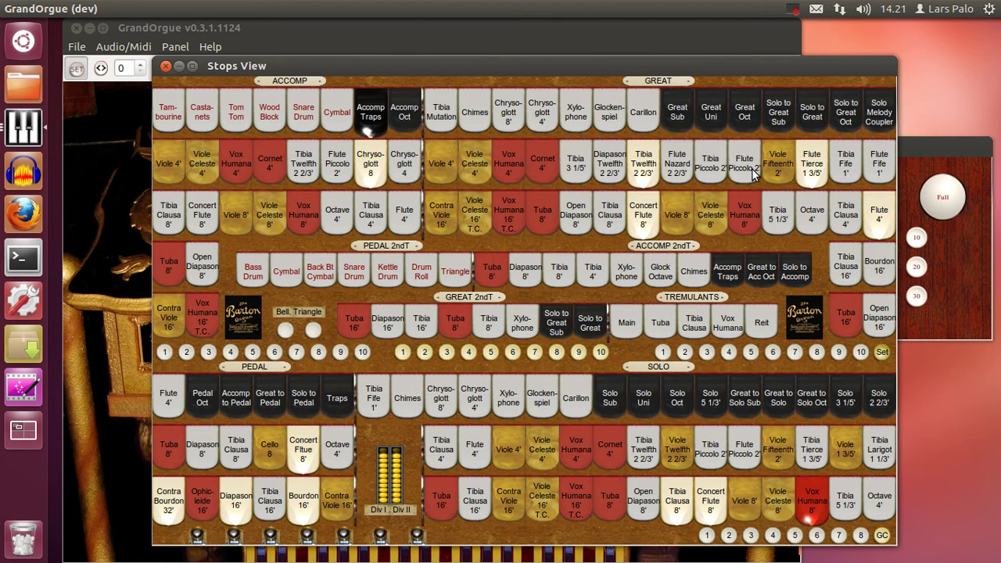
click(814, 176)
click(643, 162)
click(612, 217)
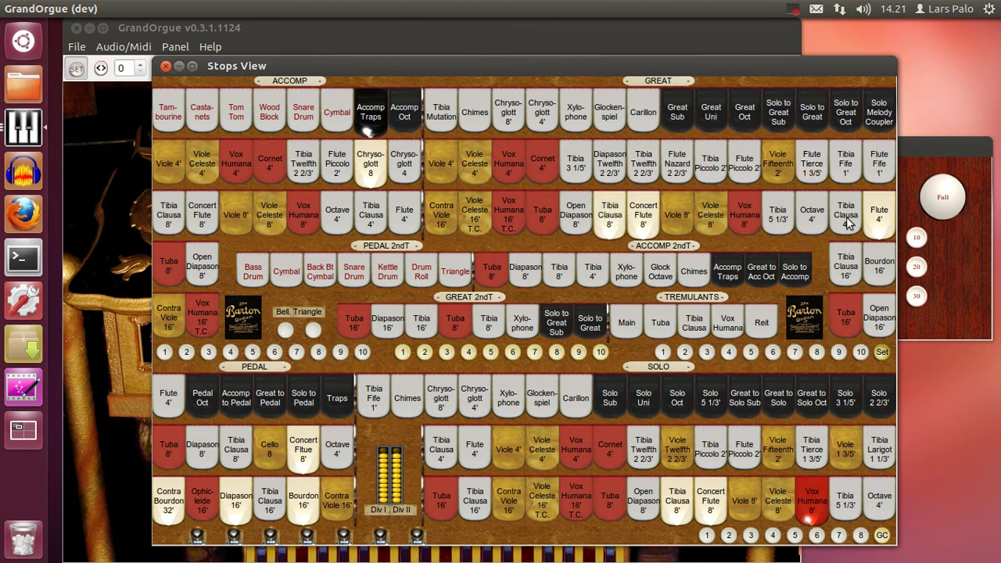
click(812, 501)
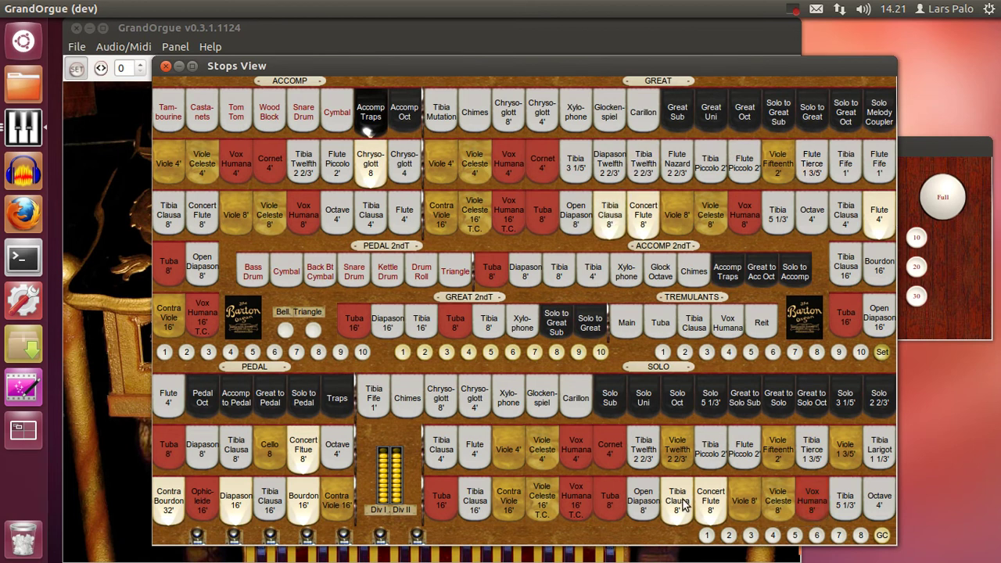
click(708, 501)
click(676, 500)
click(643, 501)
click(612, 505)
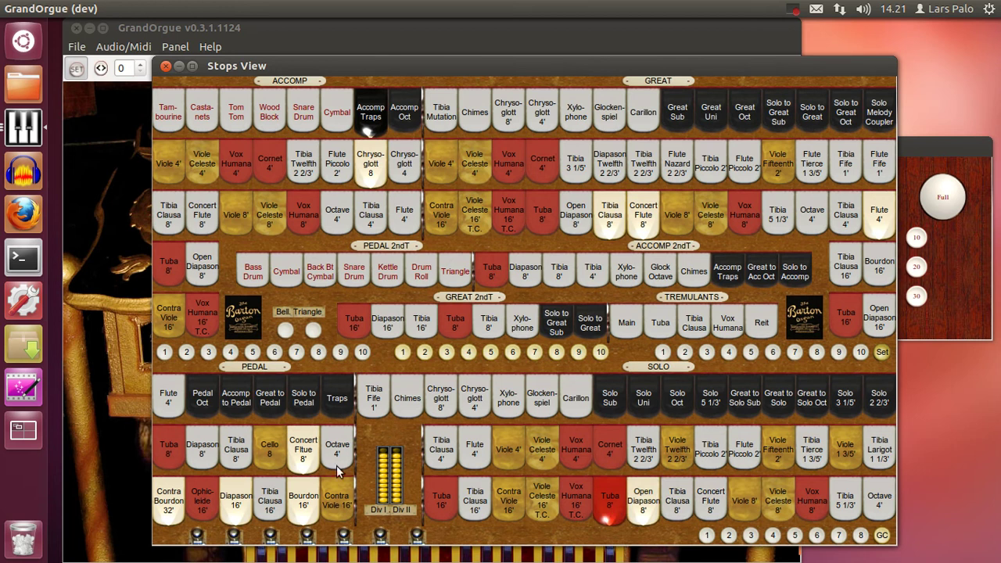
- Swap Pedal Contra Bourdon 32' and Diapason 16' for Contra Viole 16', and Chrysoglott for Accomp Viole and Celeste 8'
click(162, 509)
click(228, 504)
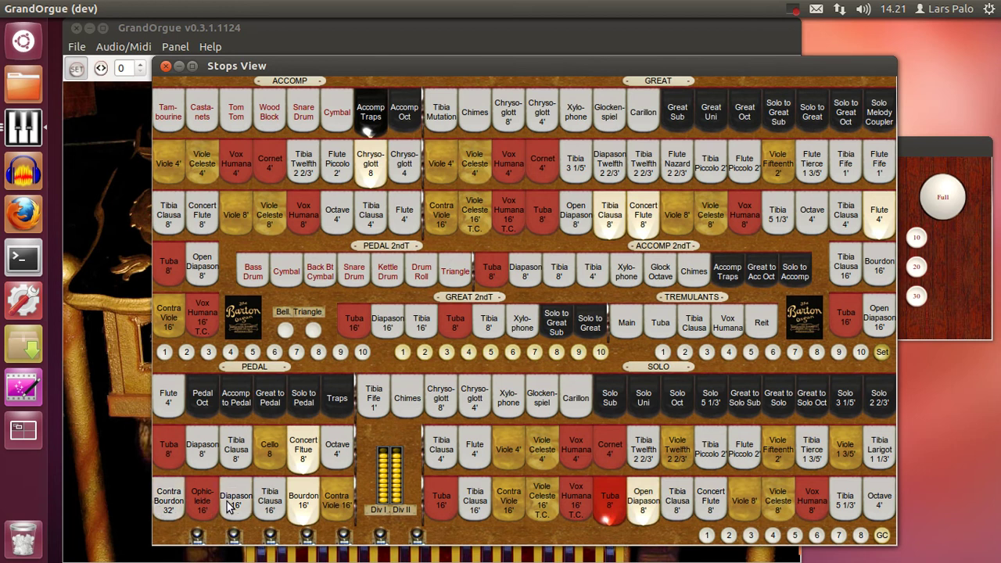
click(340, 504)
click(374, 169)
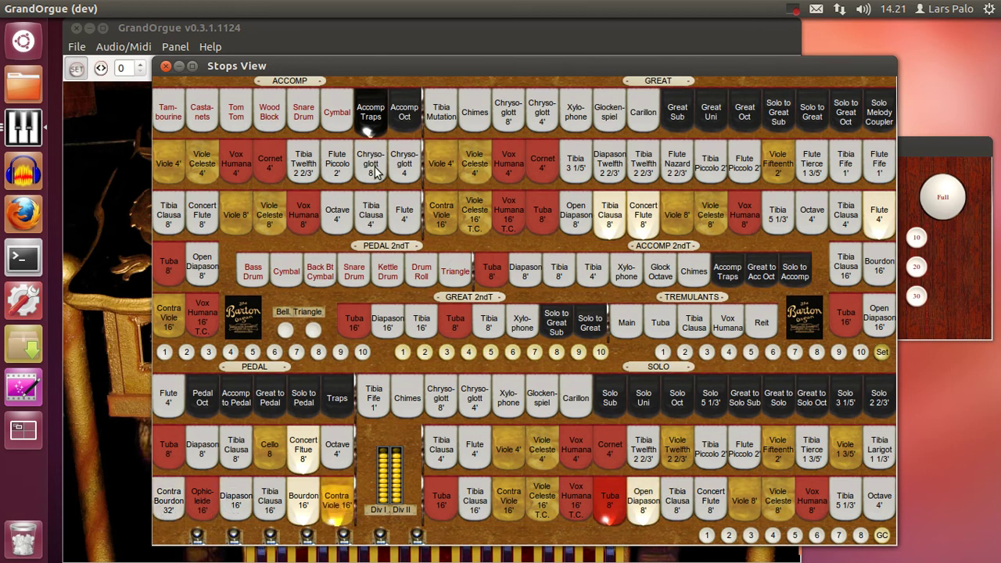
click(270, 216)
click(241, 219)
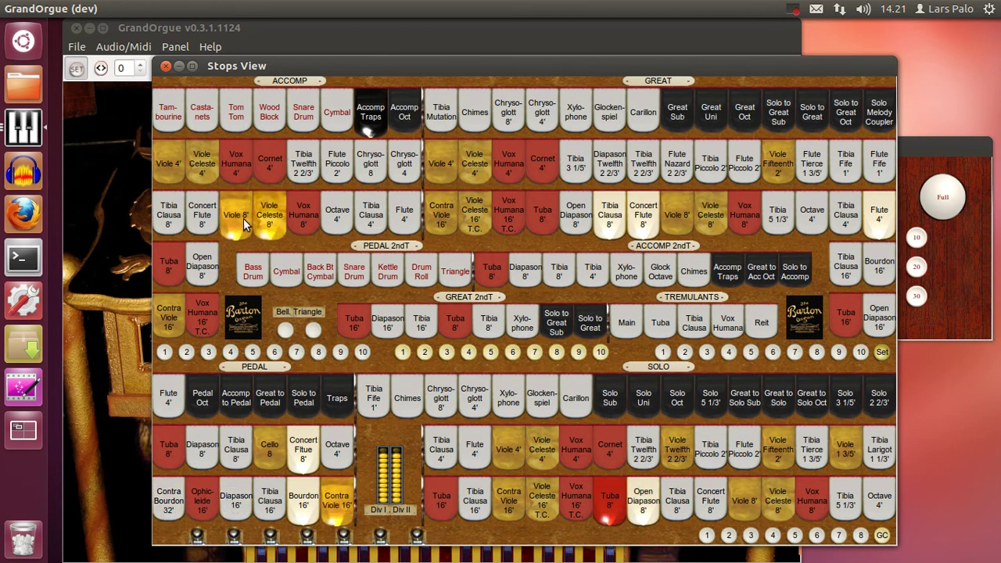
click(958, 139)
- Store the Viole registration on General 1 and test recalling Generals 2 and 1
click(627, 241)
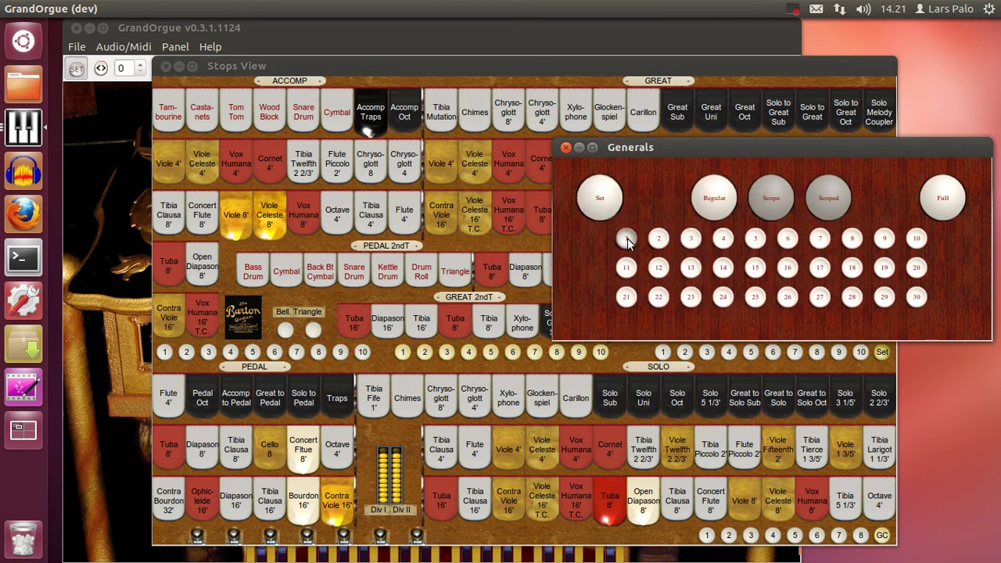
click(607, 214)
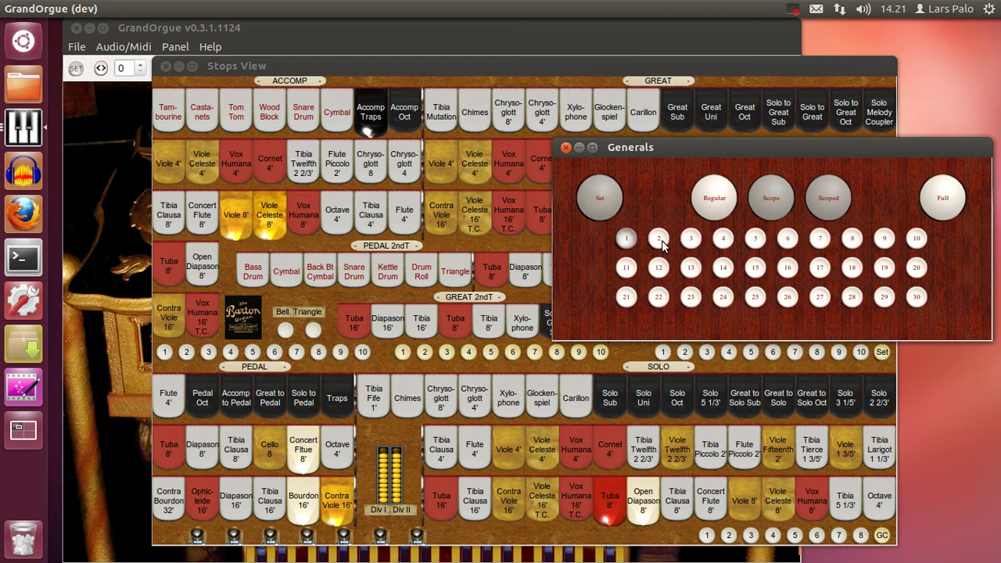
click(662, 246)
click(630, 242)
click(659, 244)
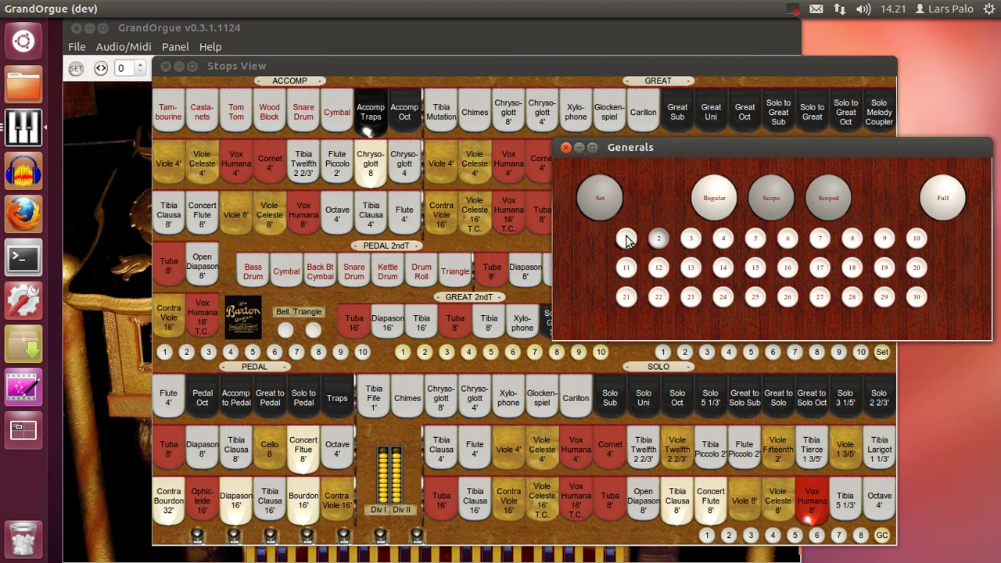
- Turn off Full storing, recall Generals 1 and 2 again, and close the Generals panel
click(943, 197)
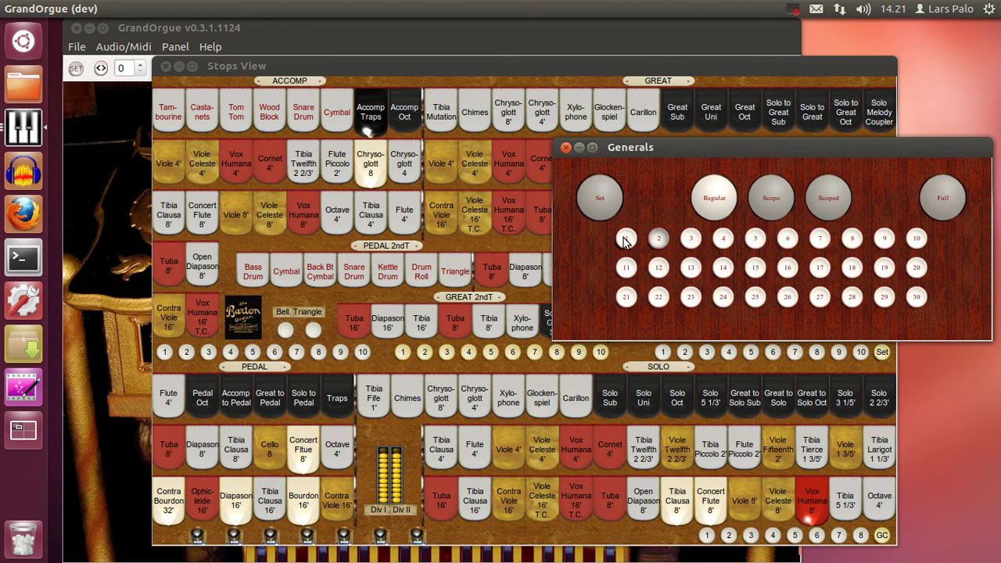
click(627, 238)
click(660, 239)
click(627, 238)
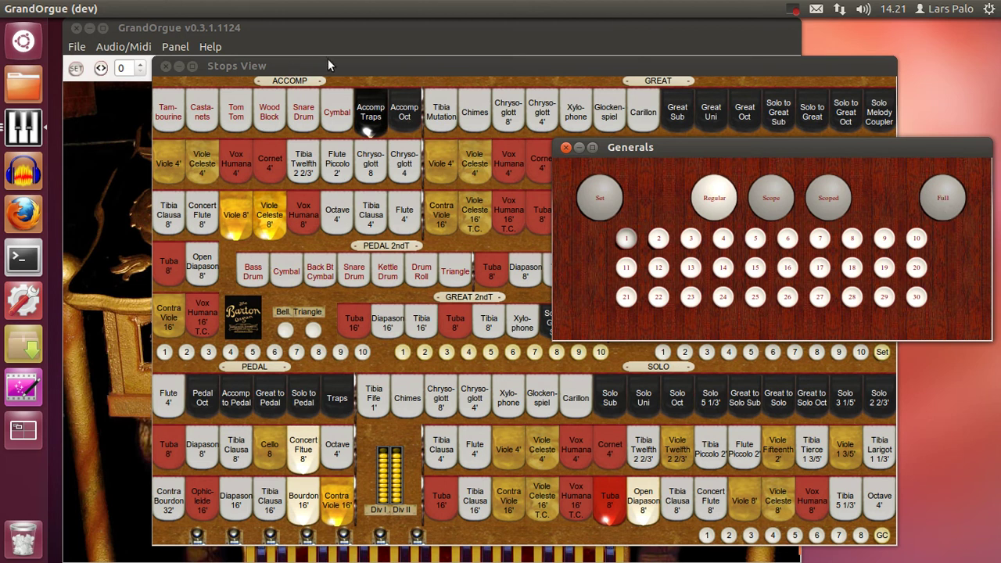
click(566, 147)
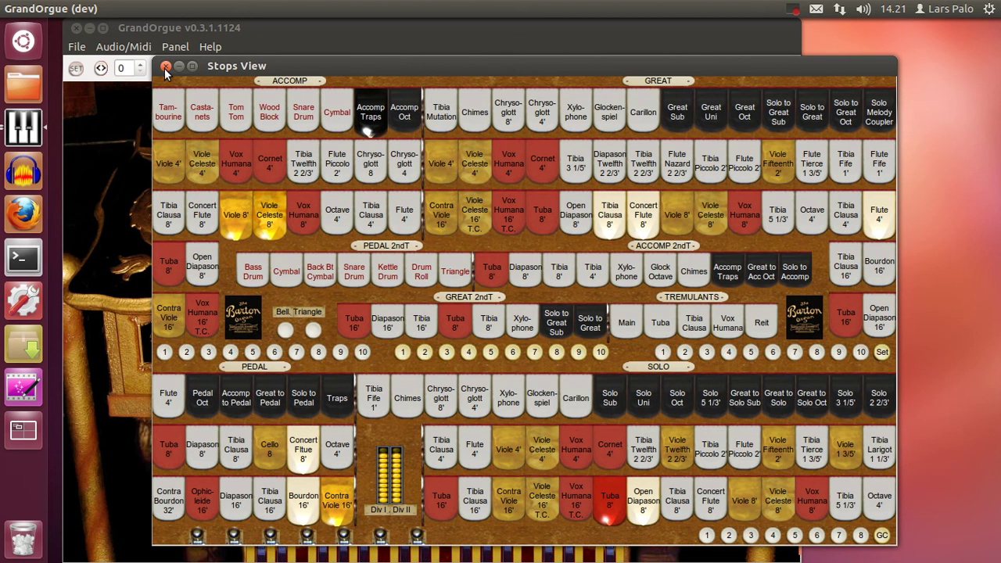
- Move the Stops window aside and open Panel > Barton 3-7 > 2nd Touch View
drag(261, 69, 333, 69)
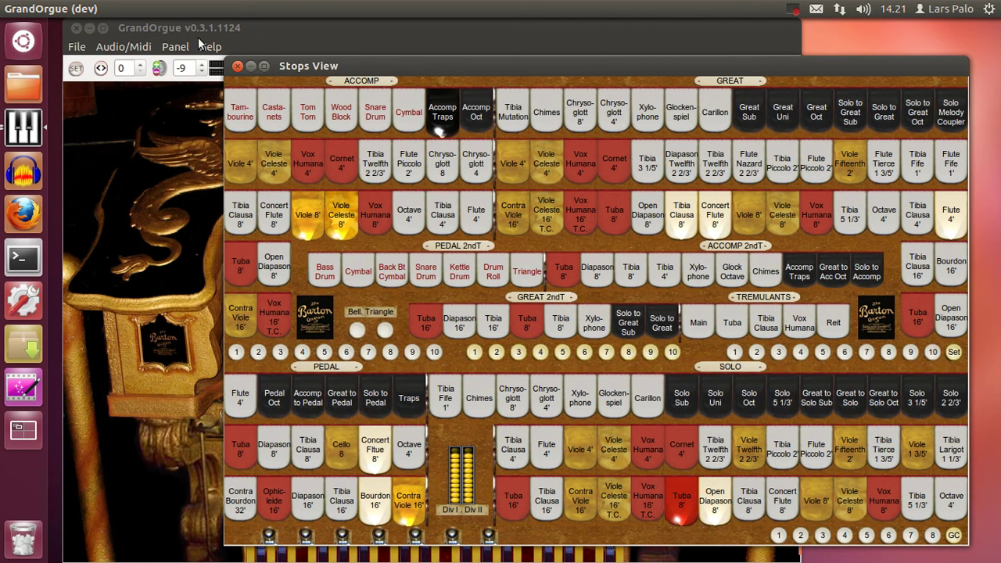
click(247, 32)
click(180, 50)
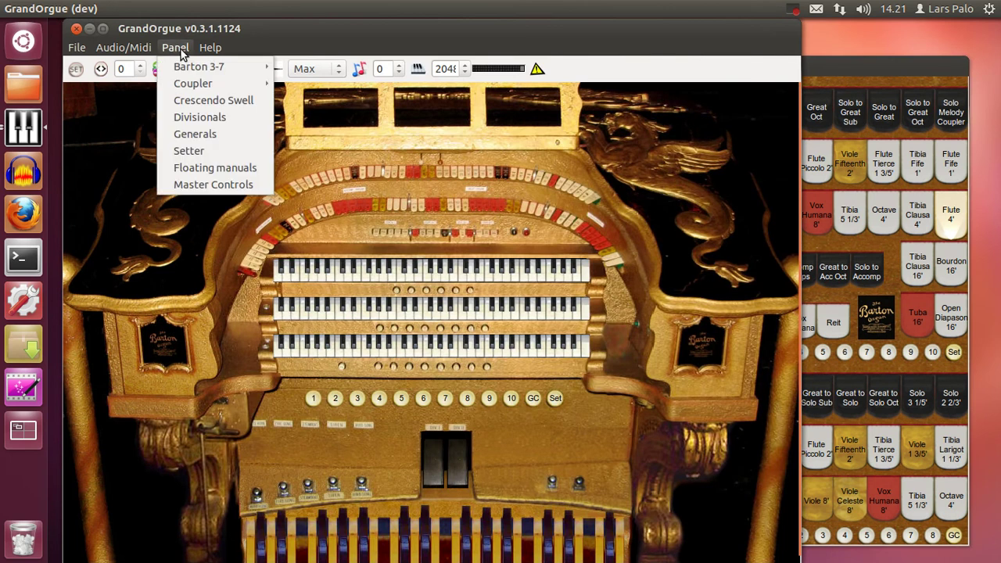
mouse_move(192, 67)
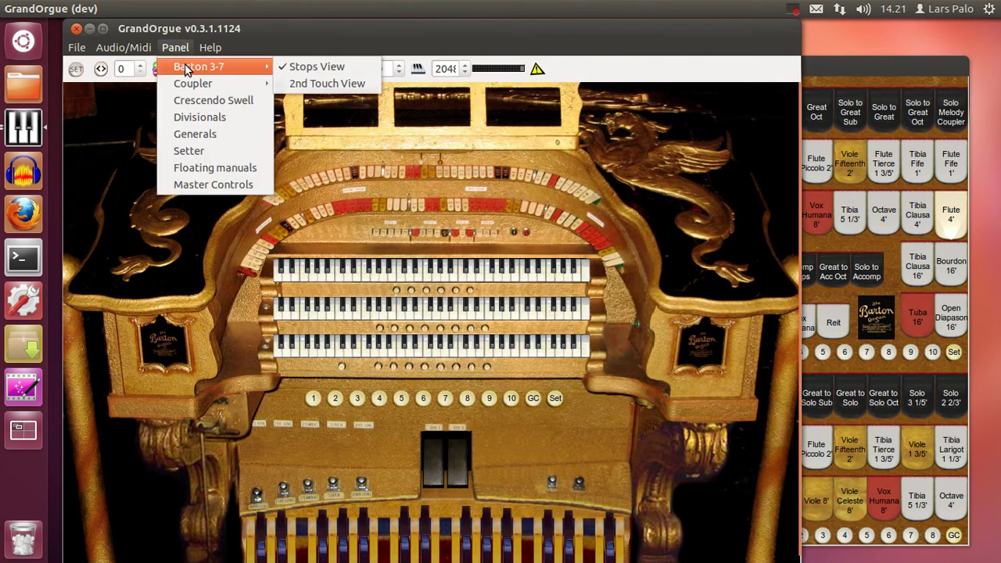
click(321, 86)
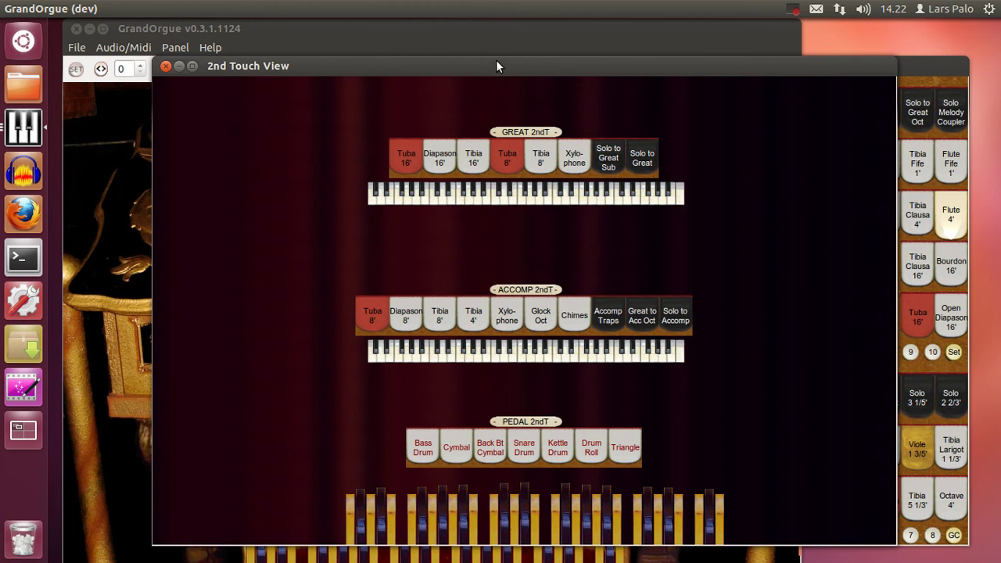
- Detect the USB Keystation on the Great 2nd-touch manual and set its lowest velocity to 70
drag(498, 67, 671, 123)
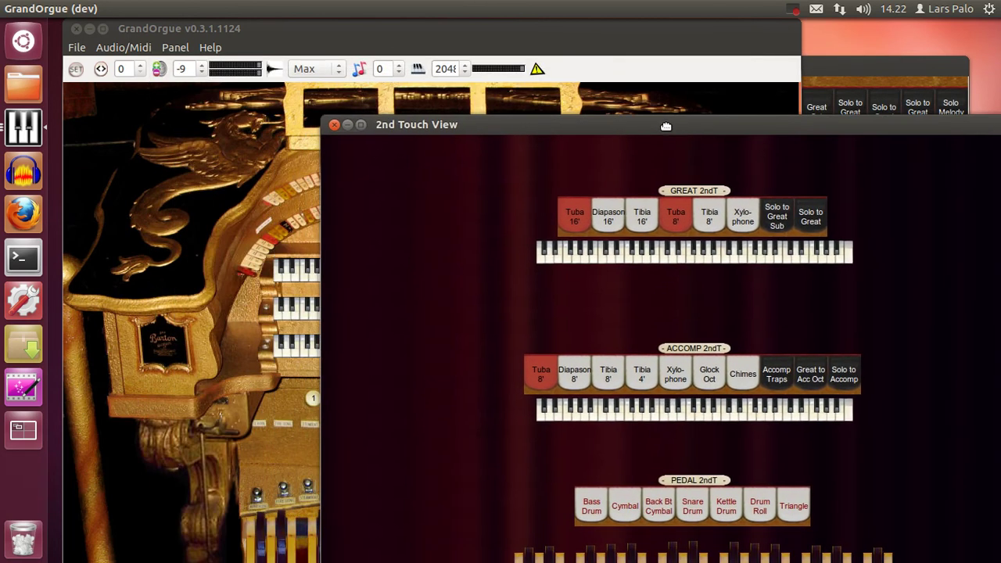
right_click(699, 258)
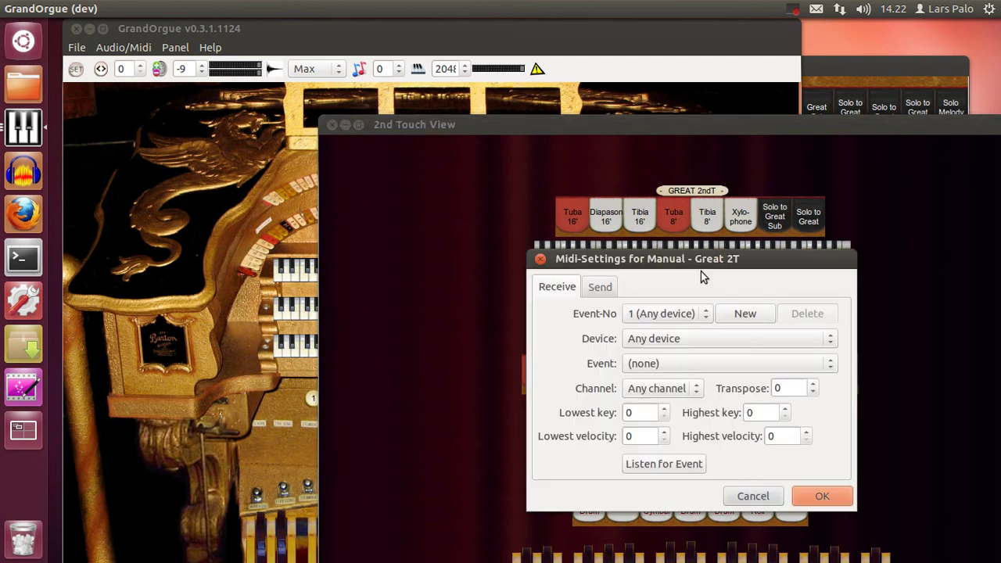
click(684, 466)
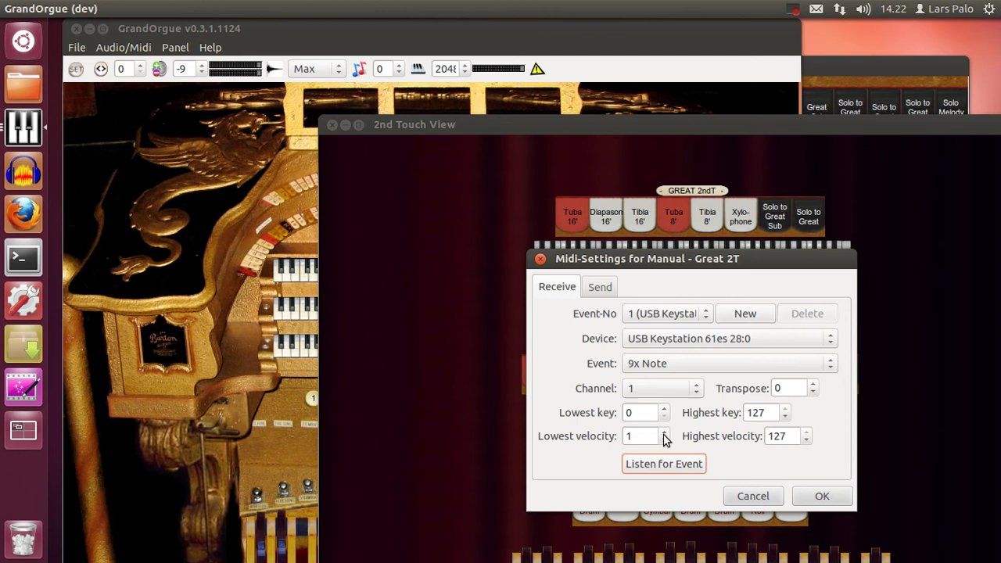
scroll(665, 434, up, 20)
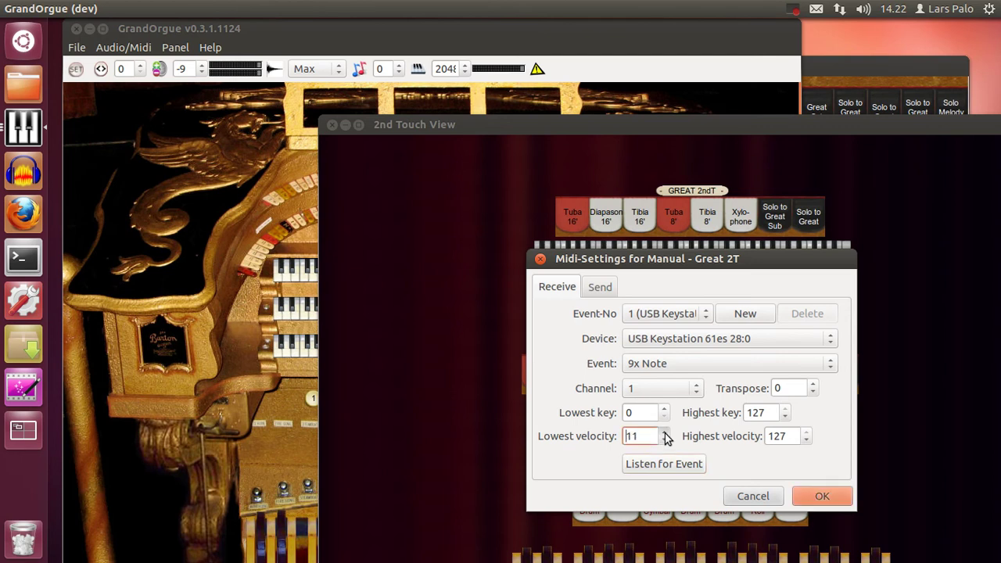
scroll(662, 434, up, 20)
click(665, 441)
click(665, 442)
click(665, 441)
- Confirm the Great setting, then give the Accomp 2nd-touch manual USB Keystation input at lowest velocity 70
click(823, 497)
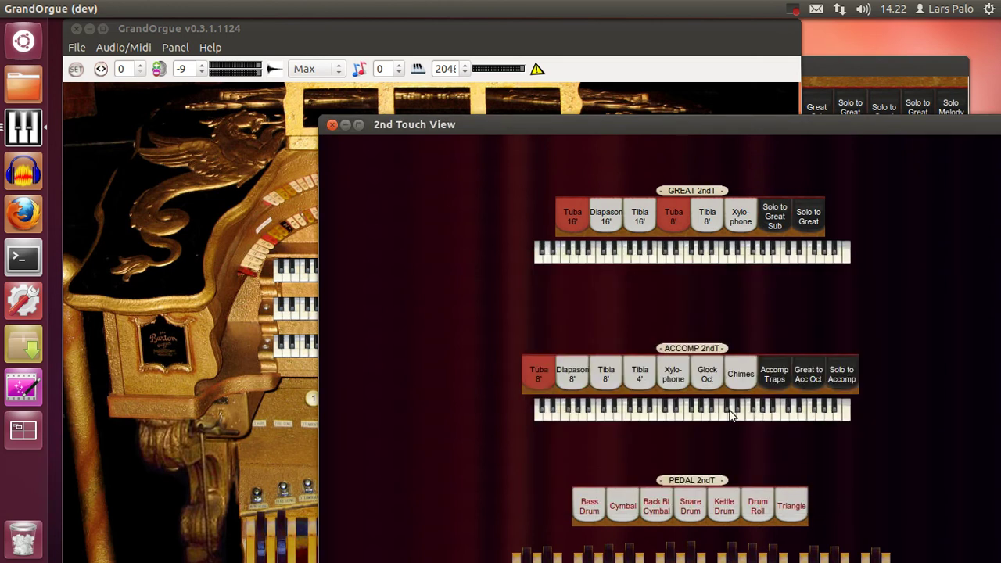
right_click(685, 414)
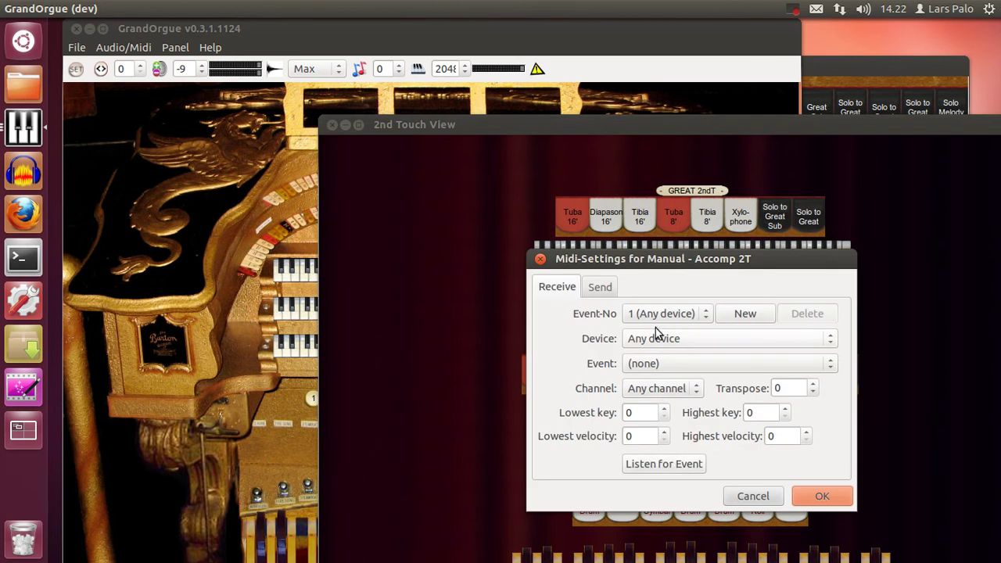
click(671, 464)
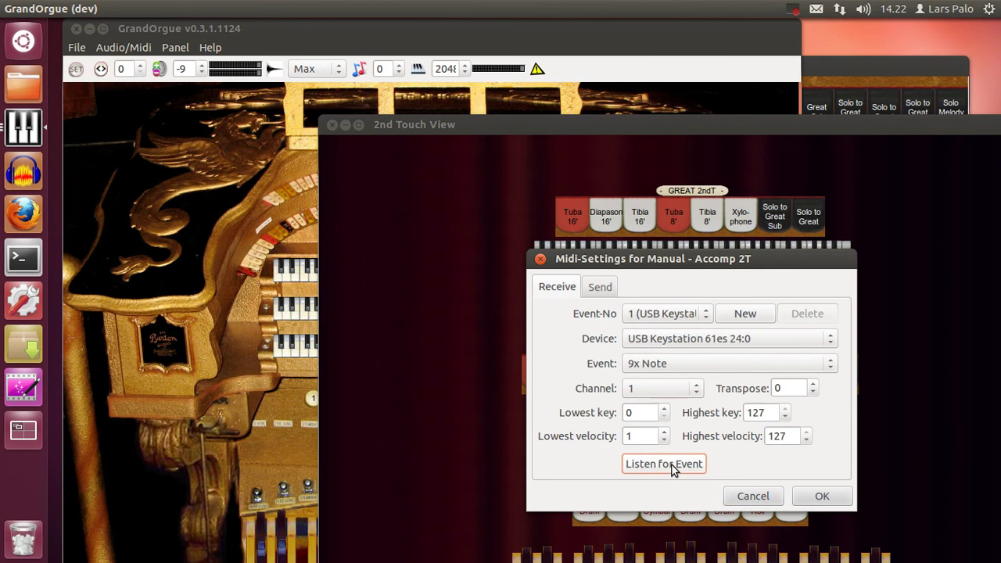
drag(662, 436, 662, 438)
click(822, 499)
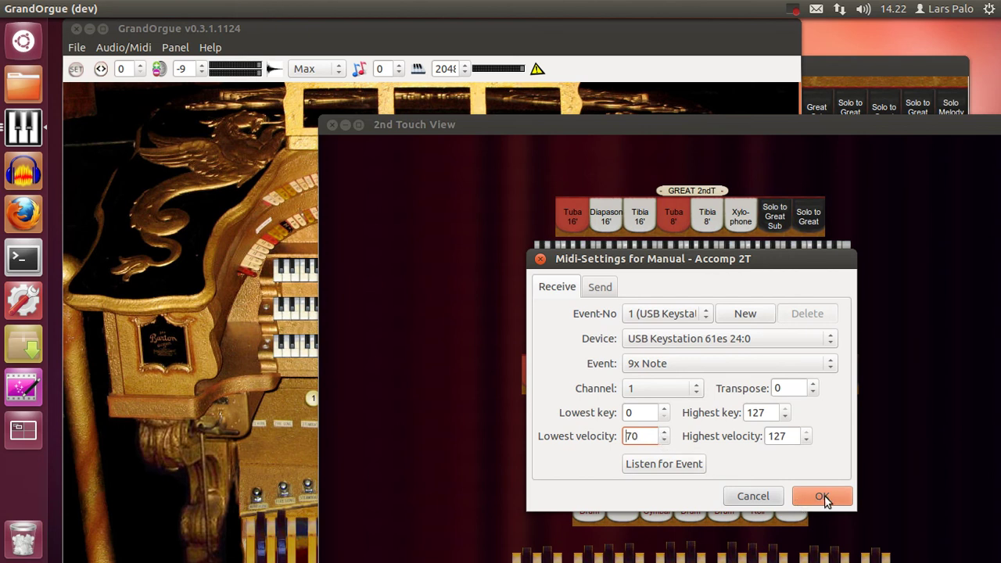
click(824, 495)
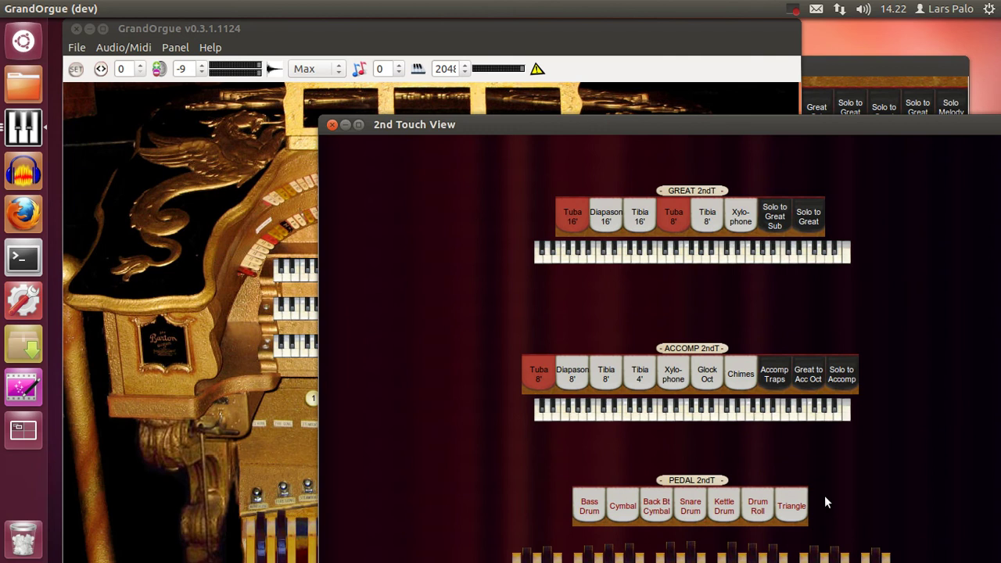
- Draw Chimes on Accomp 2nd touch and Tuba 8' on Great 2nd touch, then reposition the 2nd Touch View window
click(689, 378)
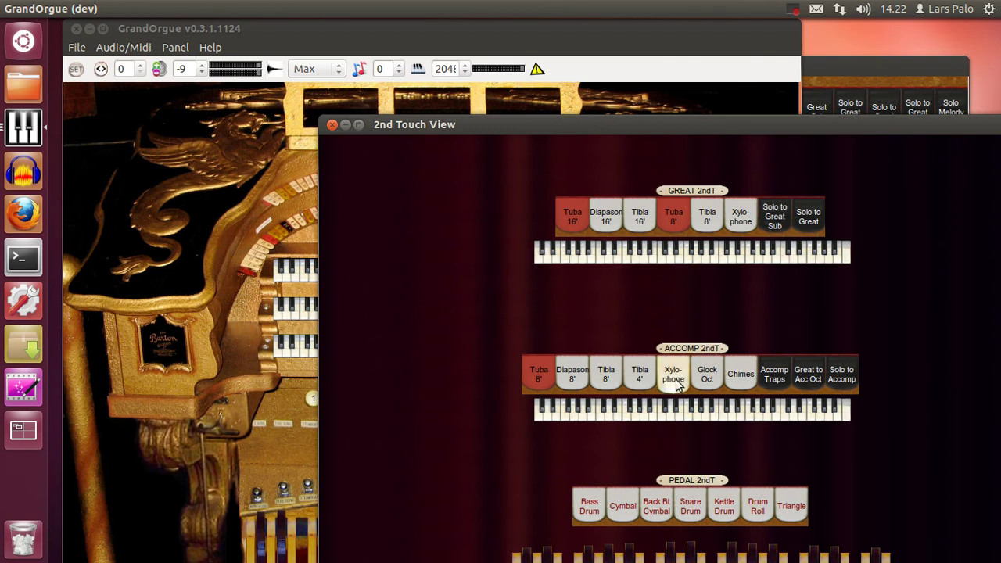
click(682, 378)
click(736, 377)
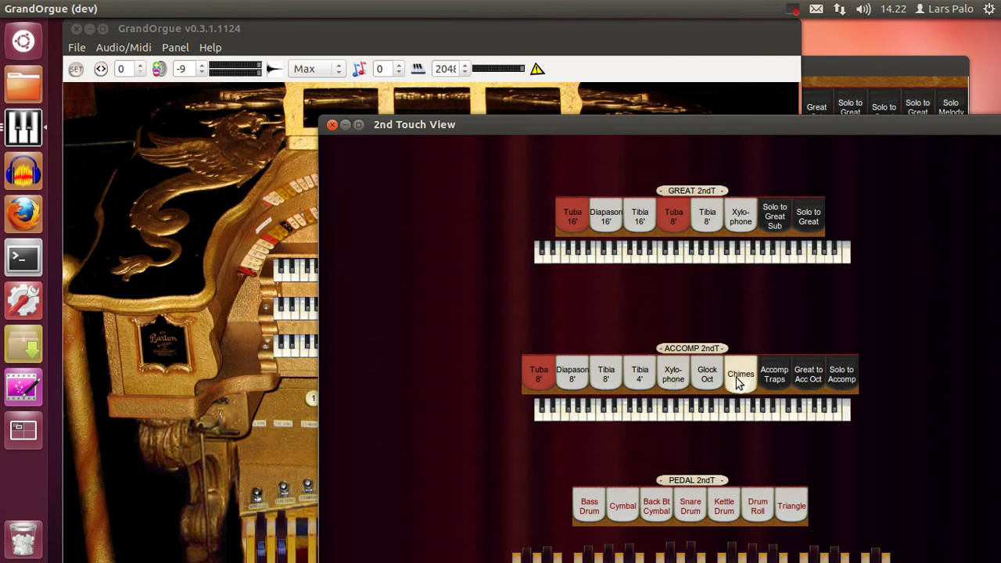
click(677, 220)
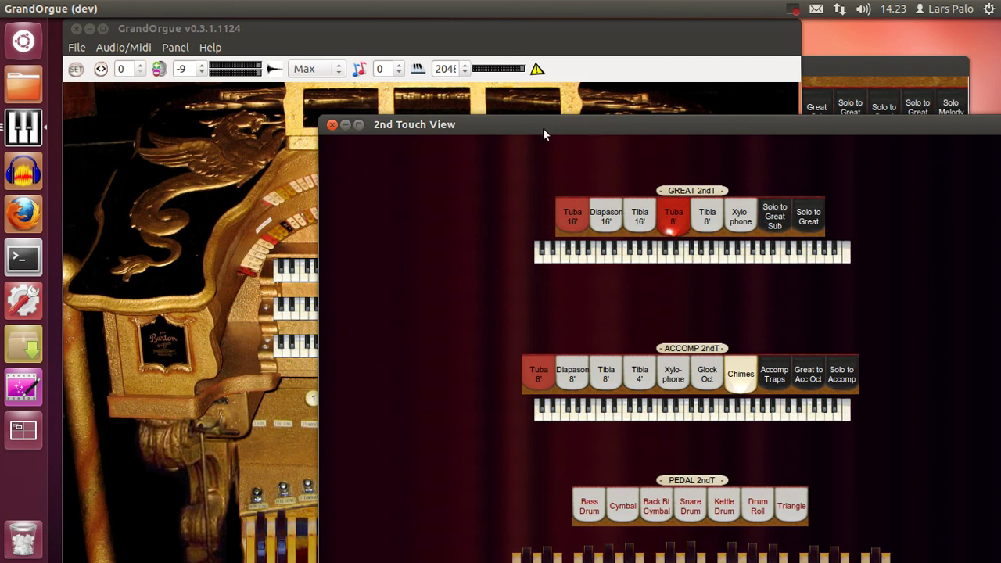
drag(543, 128, 376, 379)
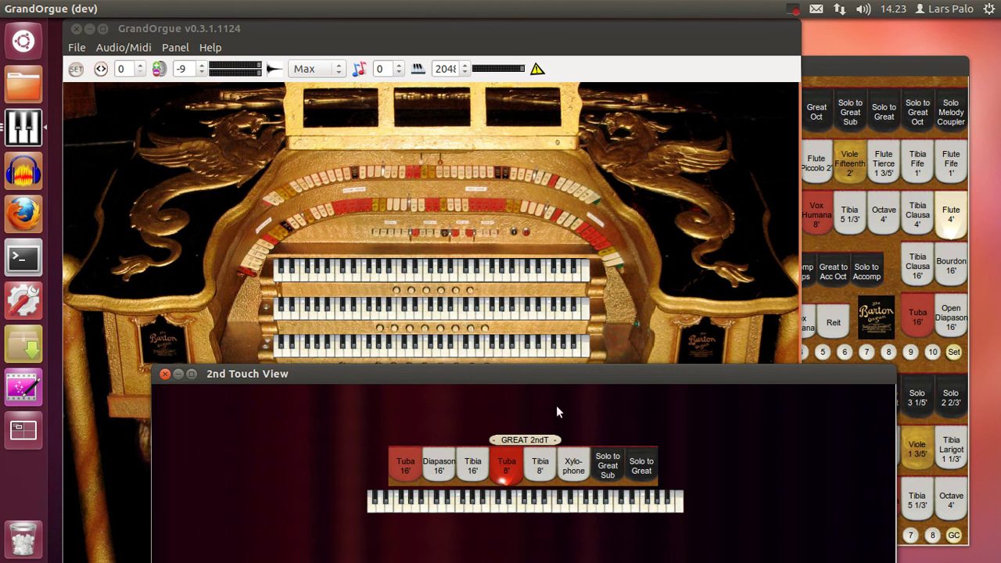
drag(549, 378, 571, 73)
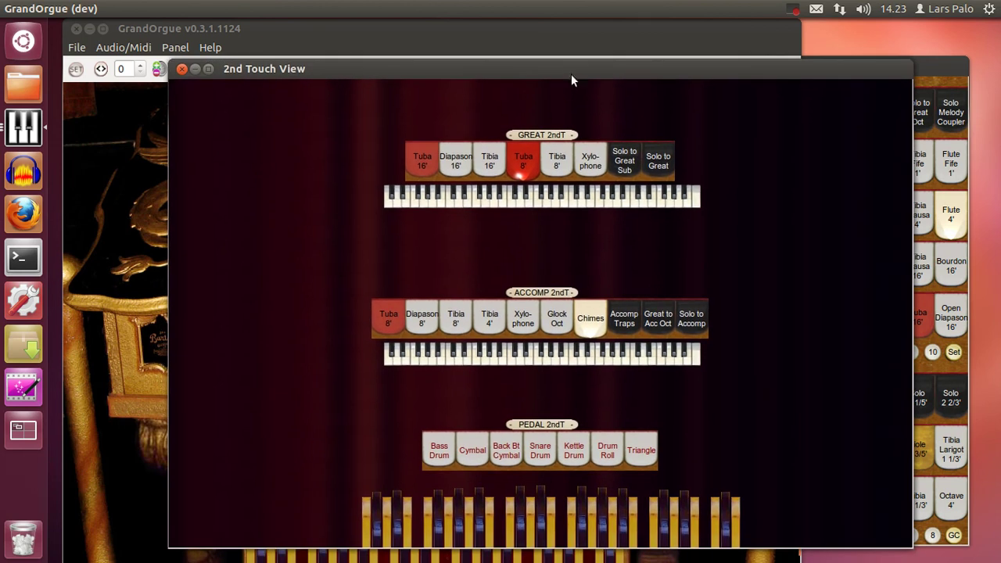
- Assign the Ploytec USB MIDI Junction II pedalboard to the Pedal 2nd-touch manual from a played note
right_click(564, 523)
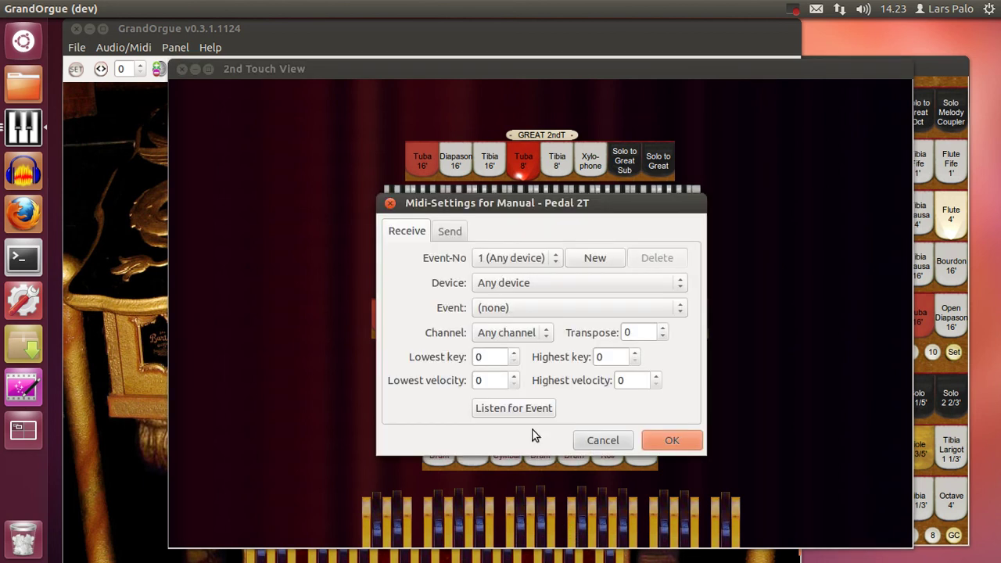
click(525, 409)
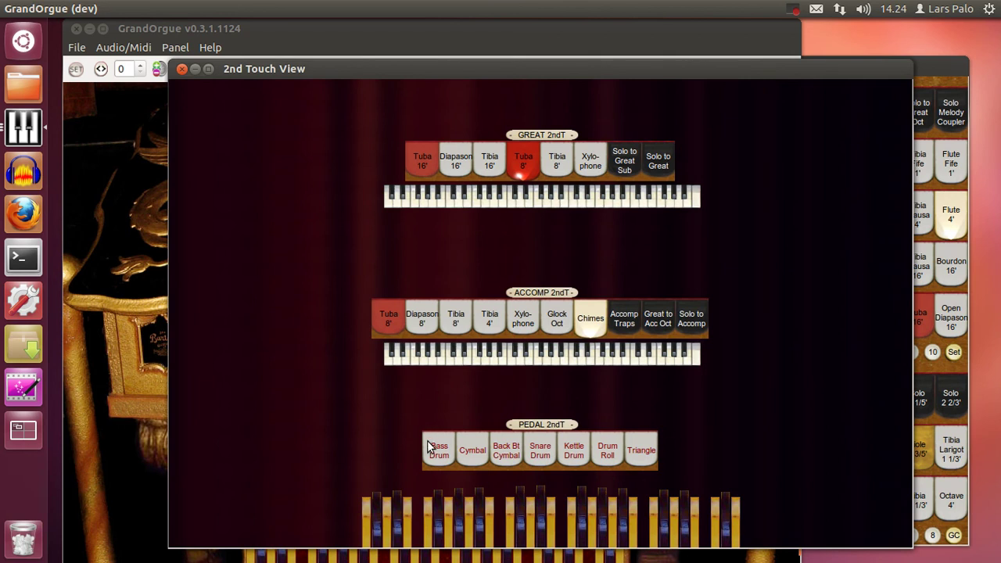
right_click(538, 524)
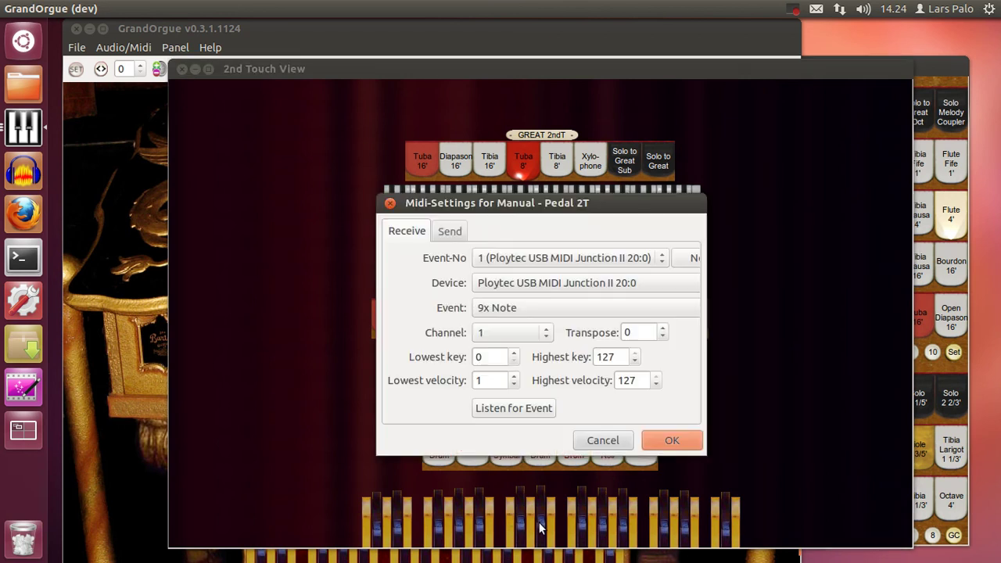
- Limit the Pedal 2nd-touch manual to keys 36 through 47 and confirm the setting
click(514, 357)
text(29)
click(514, 353)
click(514, 353)
click(513, 352)
click(514, 352)
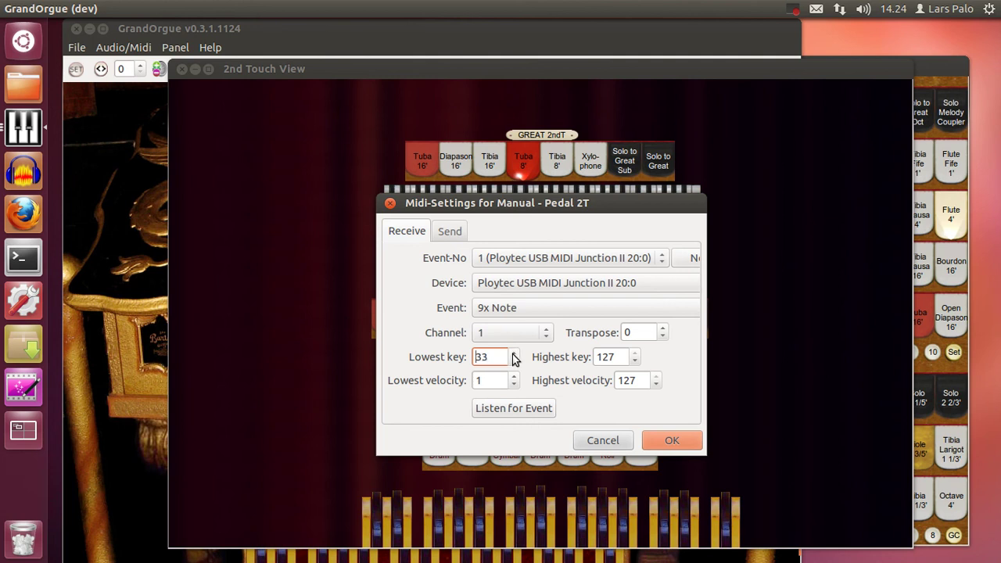
click(514, 353)
click(514, 353)
click(514, 353)
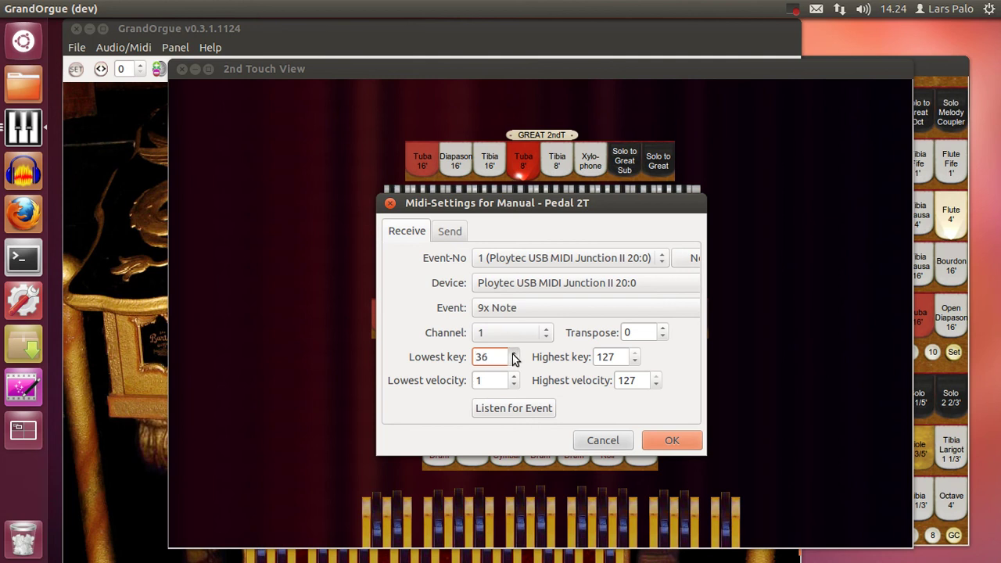
drag(635, 363, 634, 363)
click(635, 353)
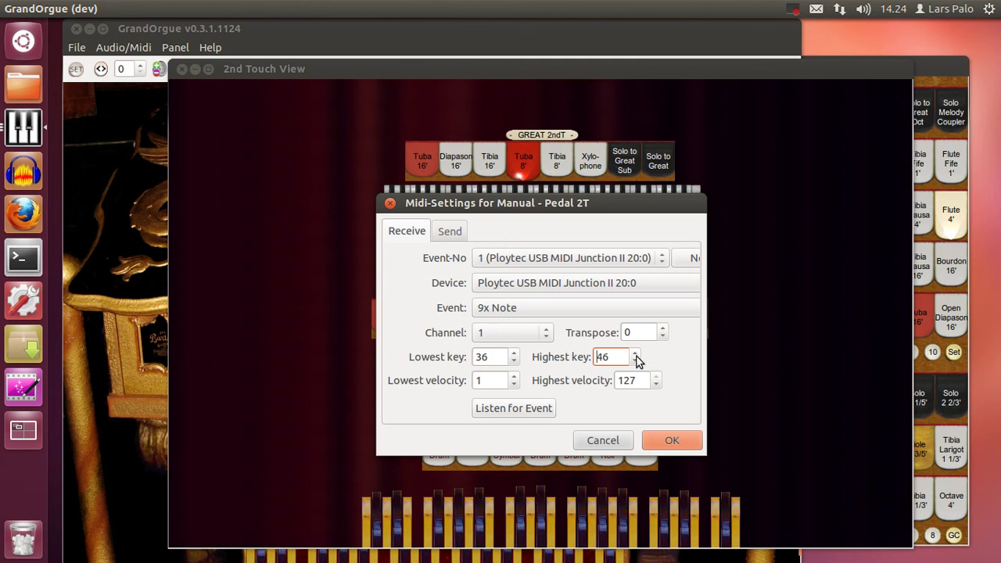
click(635, 353)
click(665, 440)
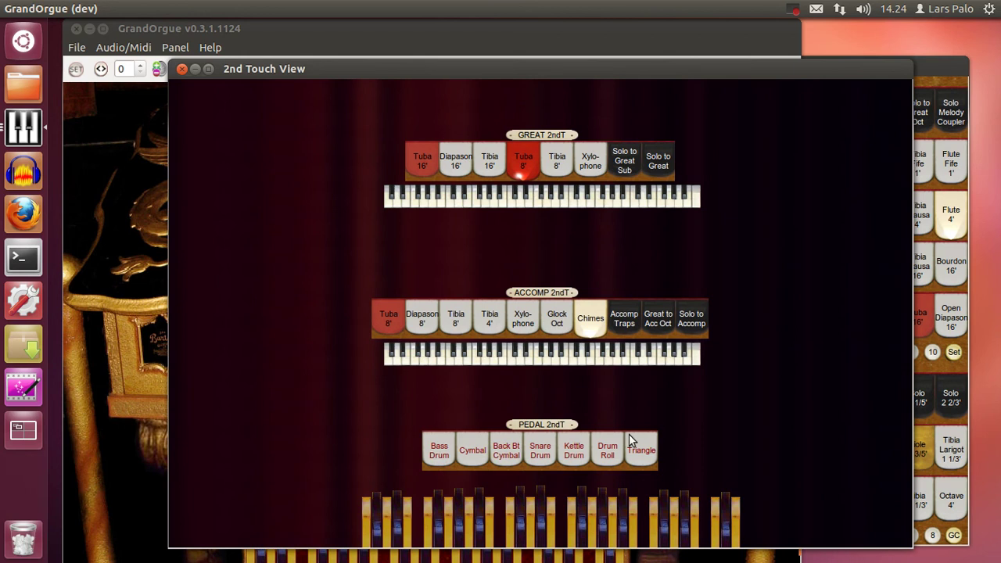